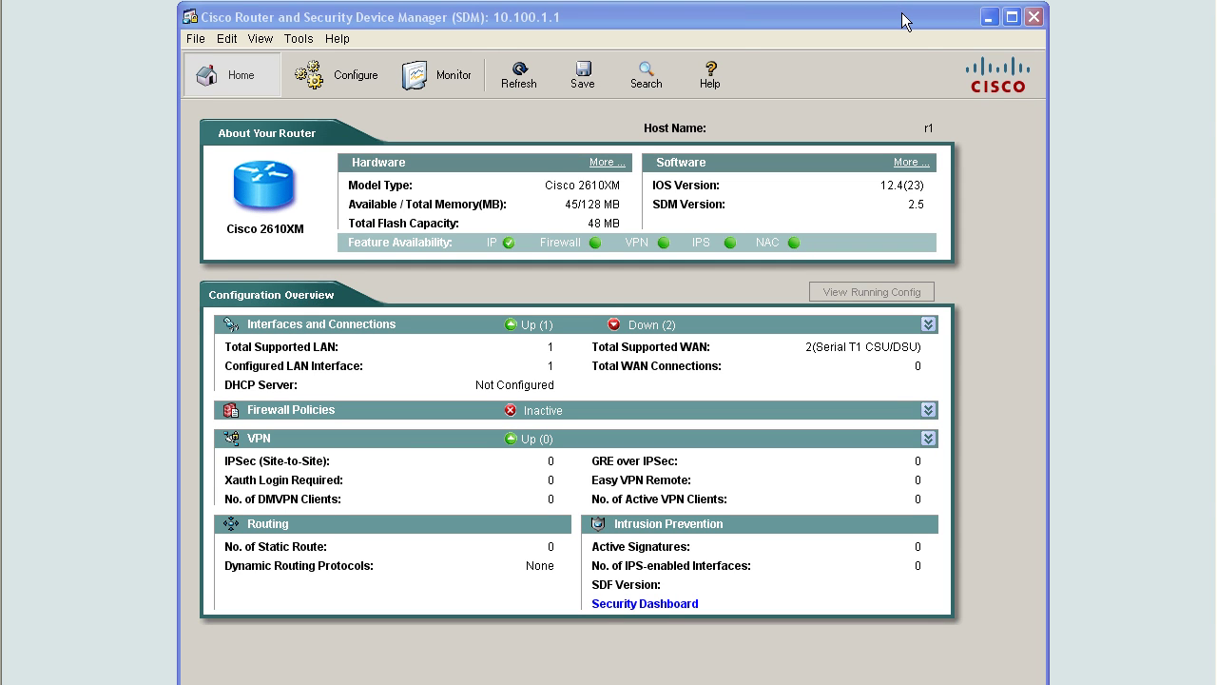
- Open the user preferences and toggle previewing commands before delivering to the router off and back on
{"action": "left_click", "coordinate": [903, 21]}
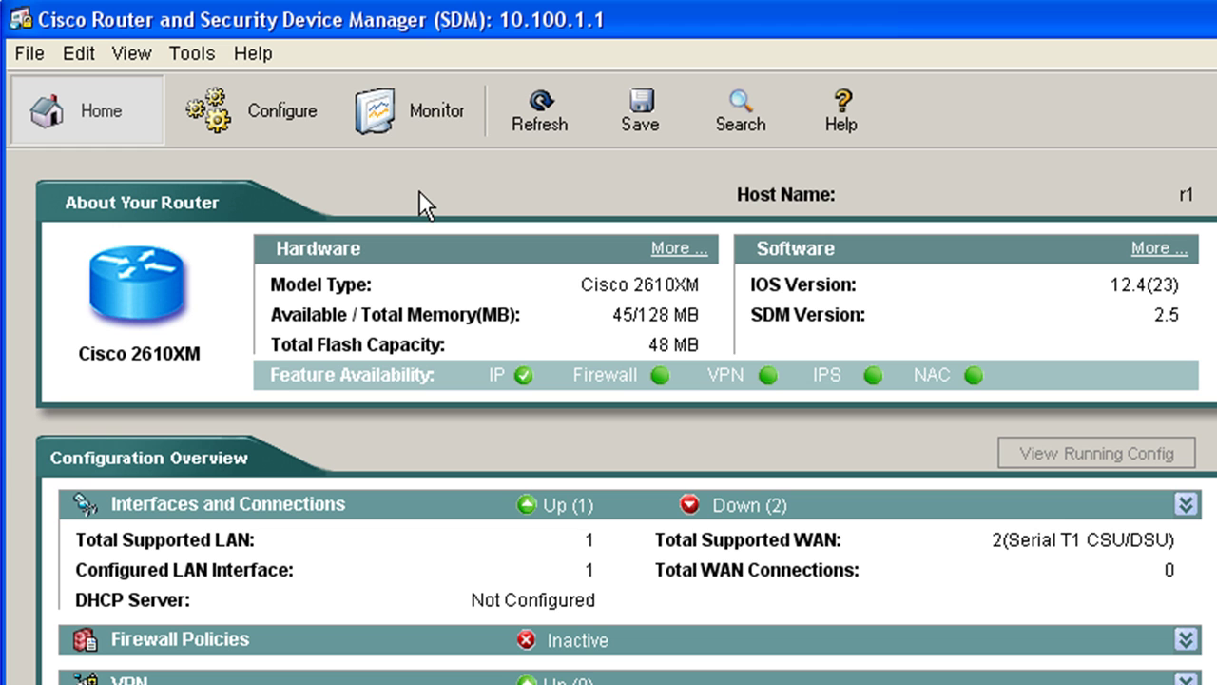
{"action": "left_click", "coordinate": [81, 55]}
{"action": "left_click", "coordinate": [115, 84]}
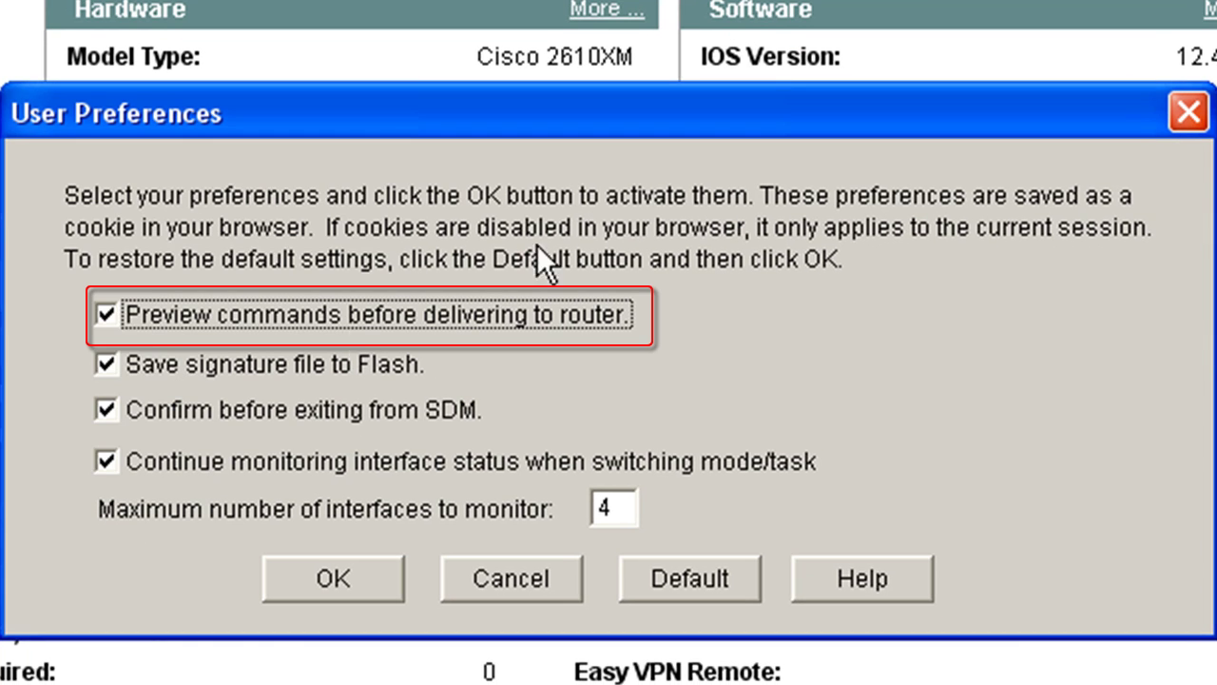
{"action": "left_click", "coordinate": [107, 314]}
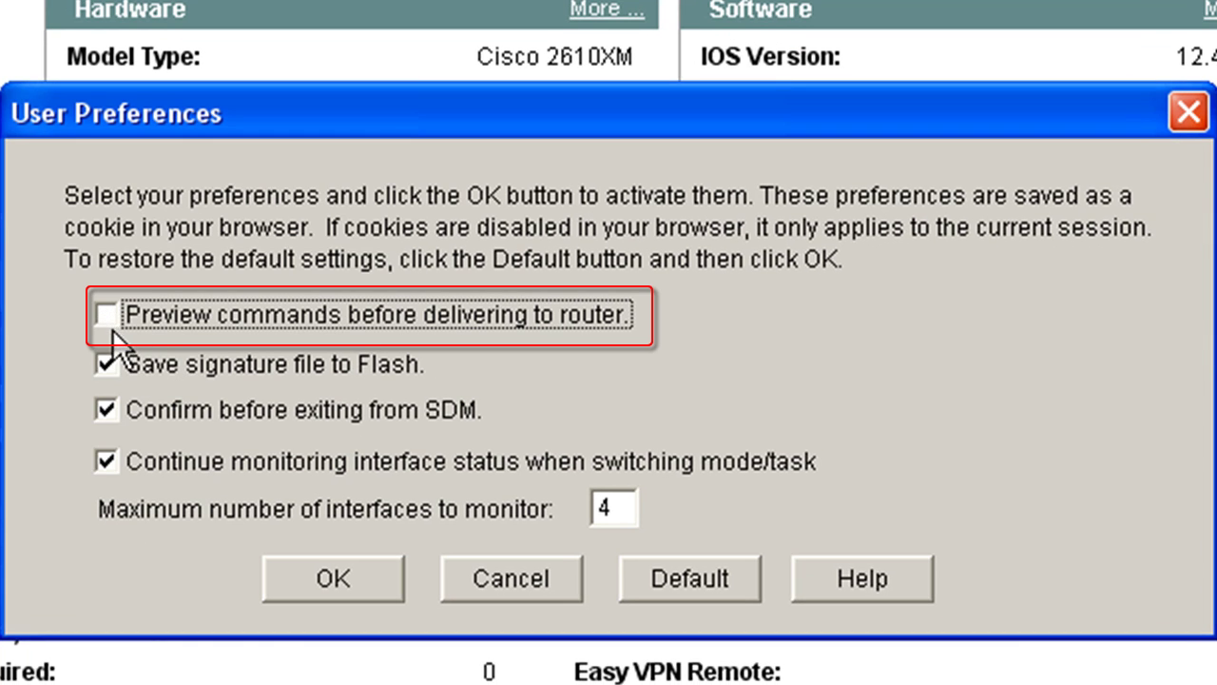
{"action": "left_click", "coordinate": [108, 317]}
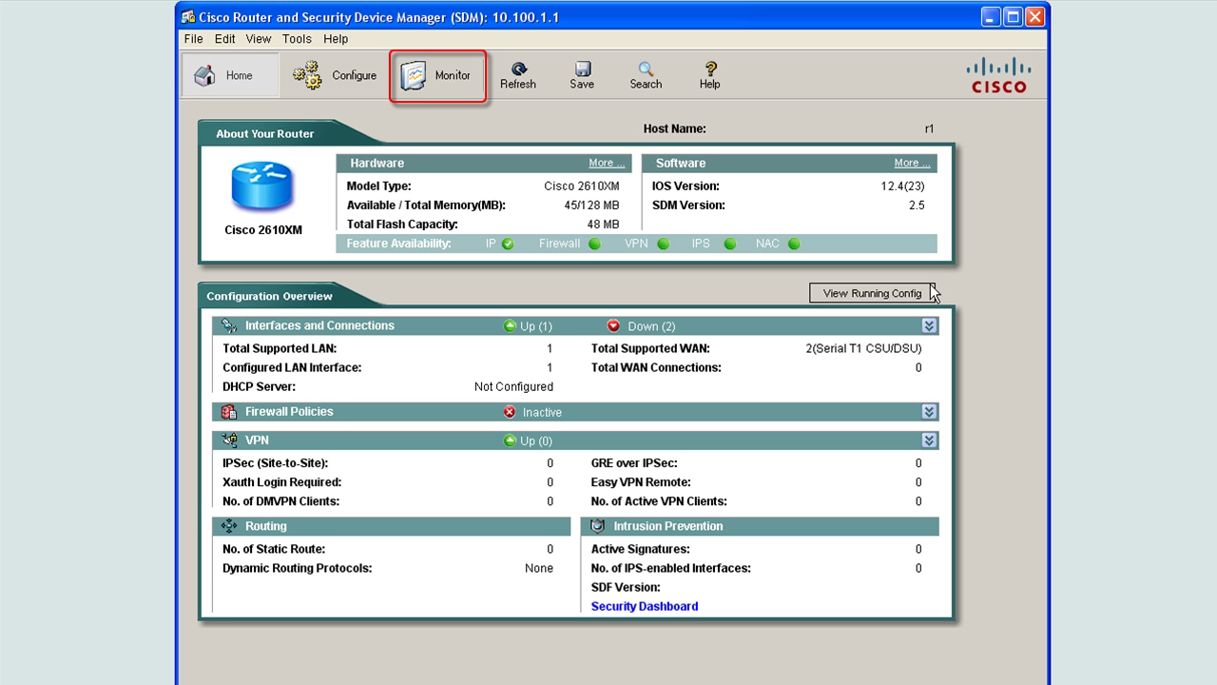
- Examine the router's Syslog page in the monitoring logs, and return to configuration mode
{"action": "left_click", "coordinate": [436, 78]}
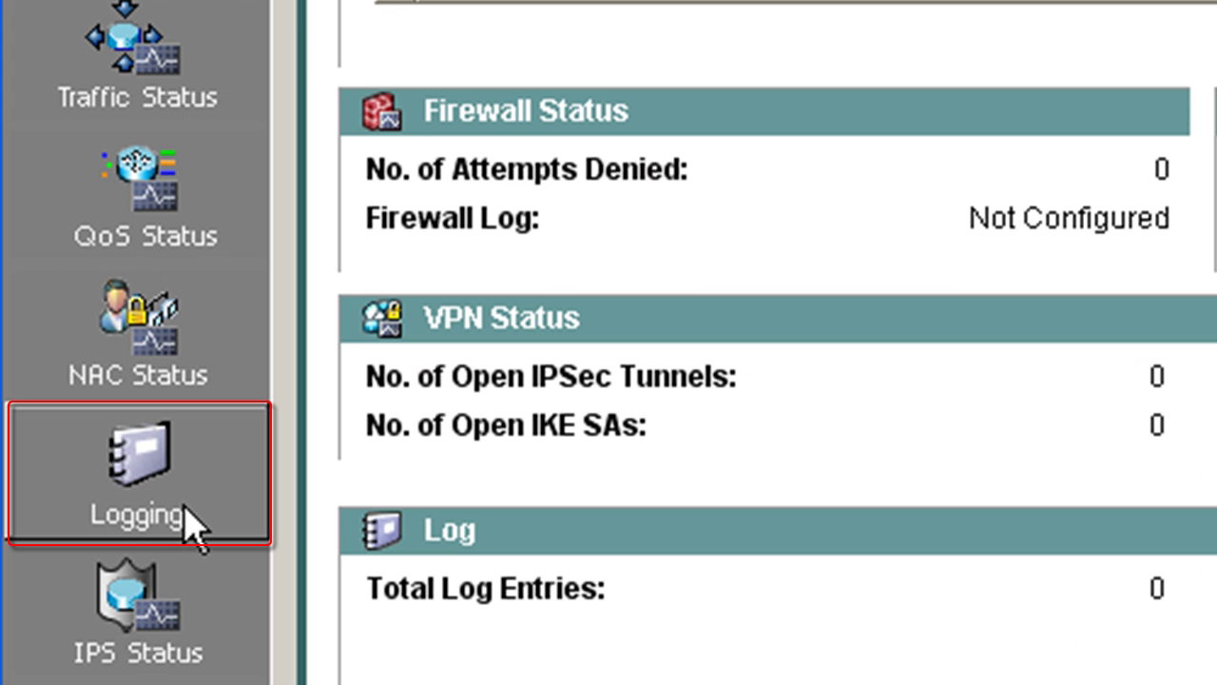
{"action": "left_click", "coordinate": [188, 516]}
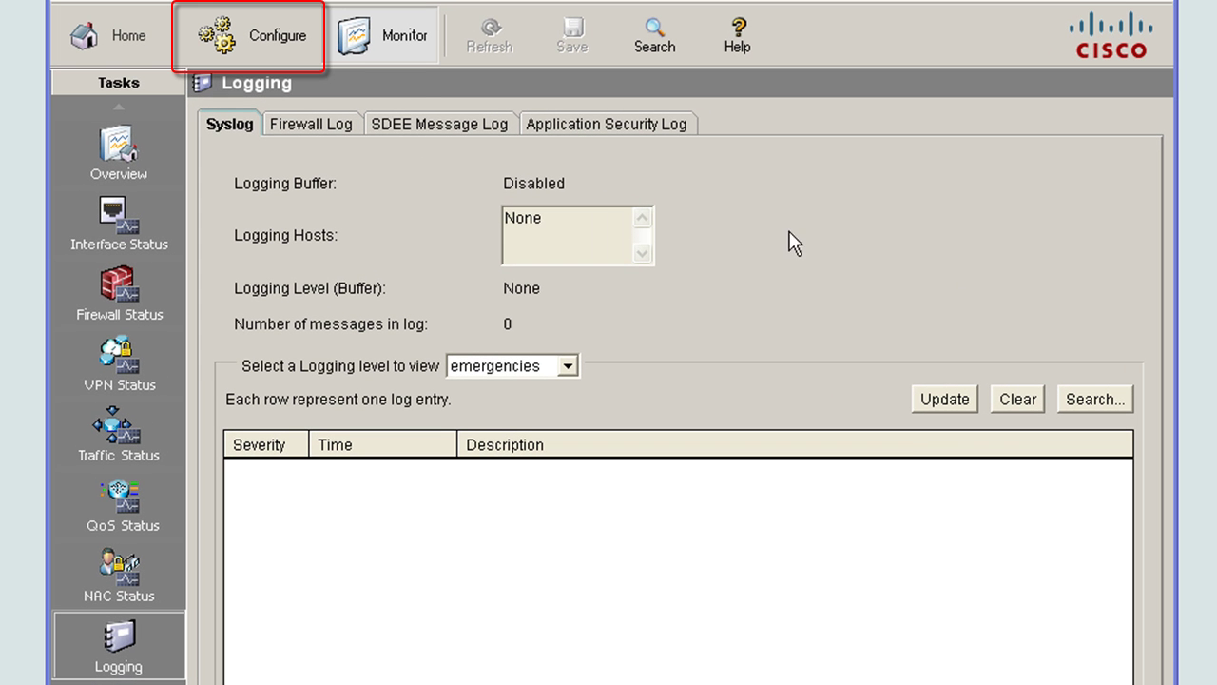
{"action": "left_click", "coordinate": [271, 52]}
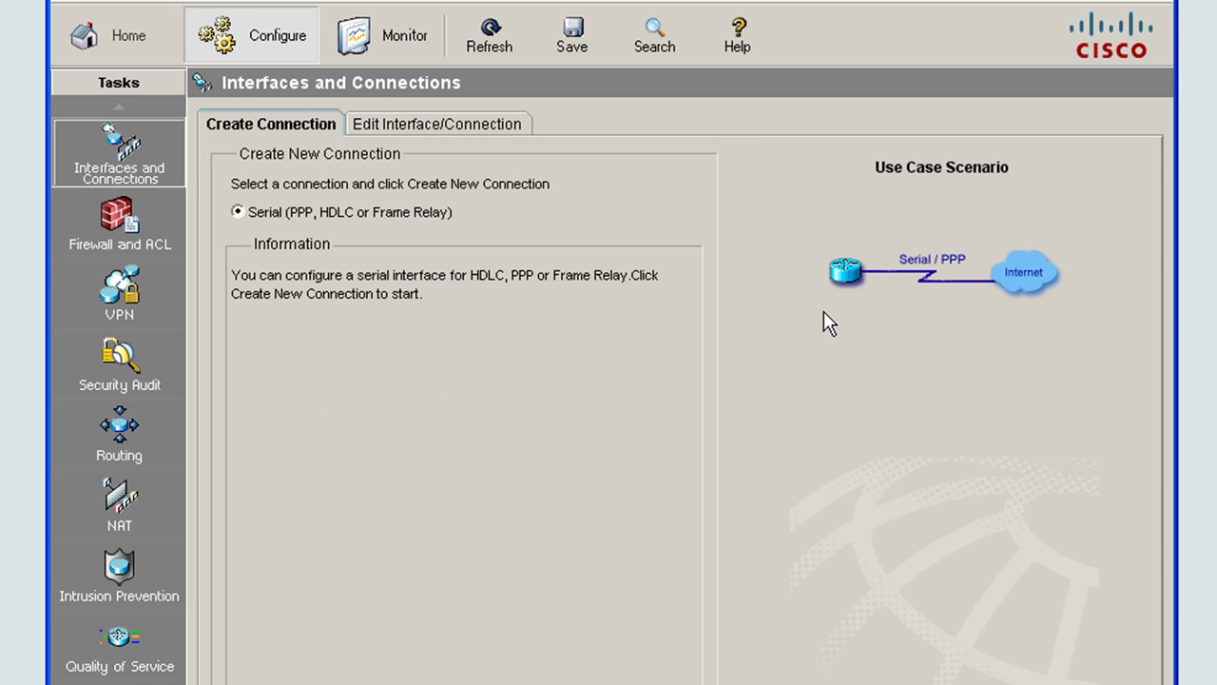
{"action": "left_click", "coordinate": [384, 43]}
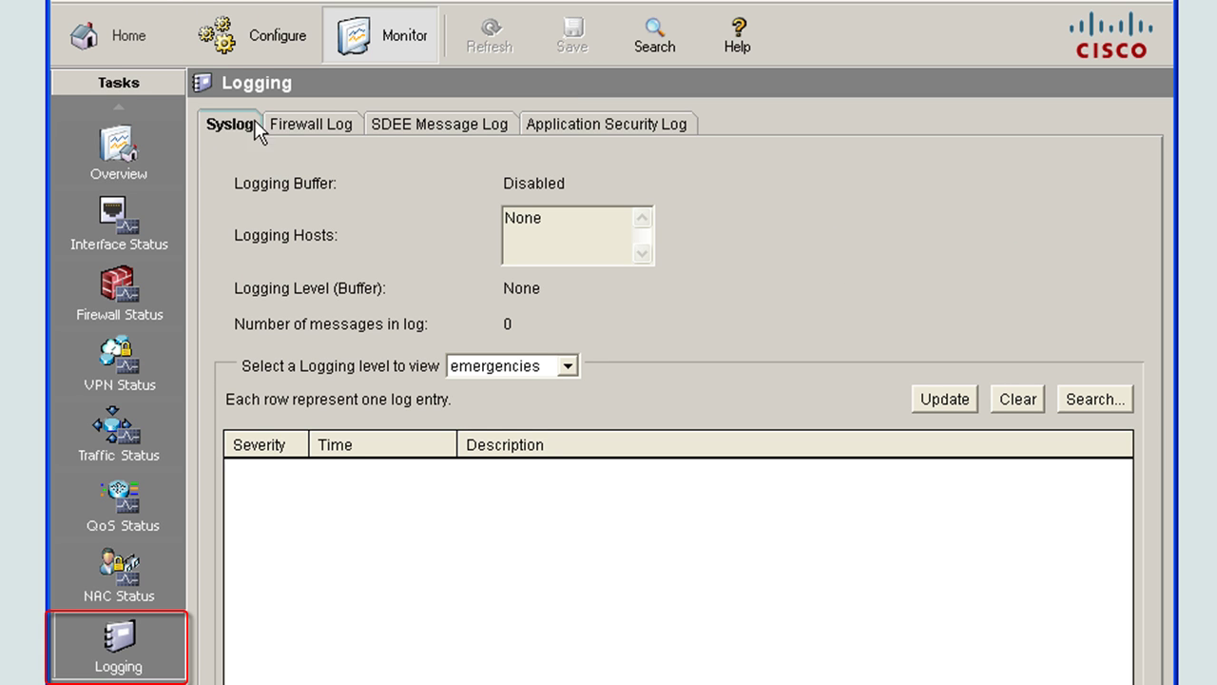
{"action": "left_click", "coordinate": [260, 53]}
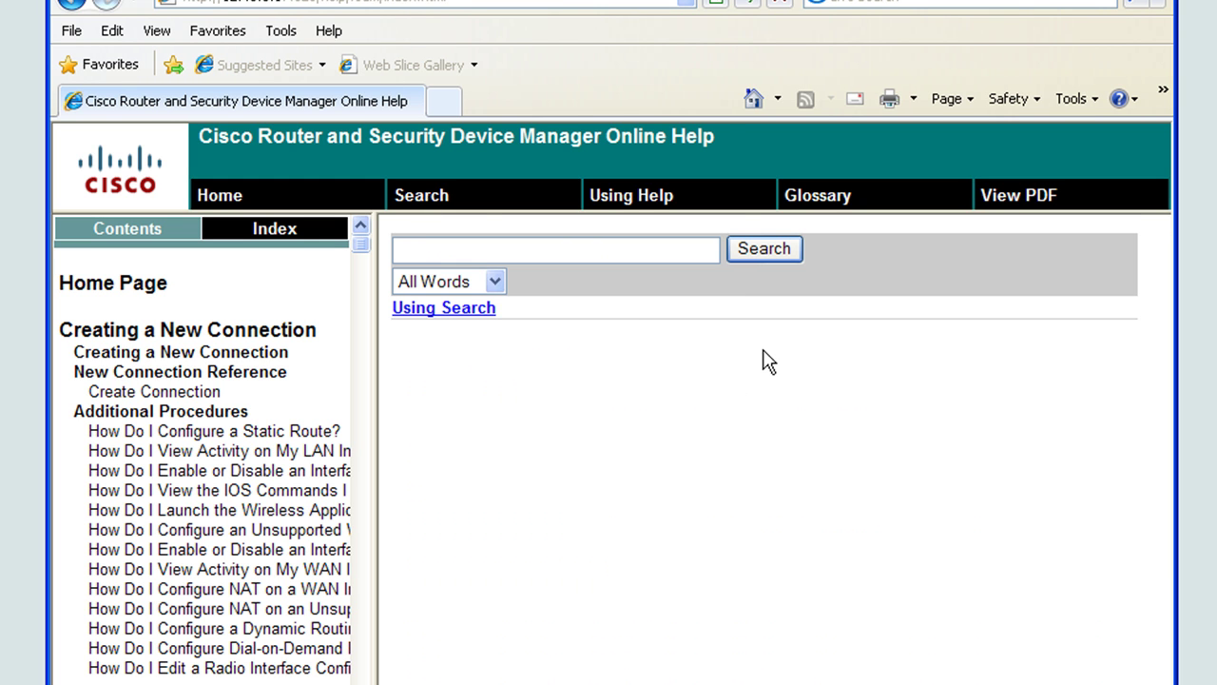
- Search the SDM online help for "configuring logging" and for "syslog"
{"action": "type", "text": "configuring logging"}
{"action": "key", "text": "Return"}
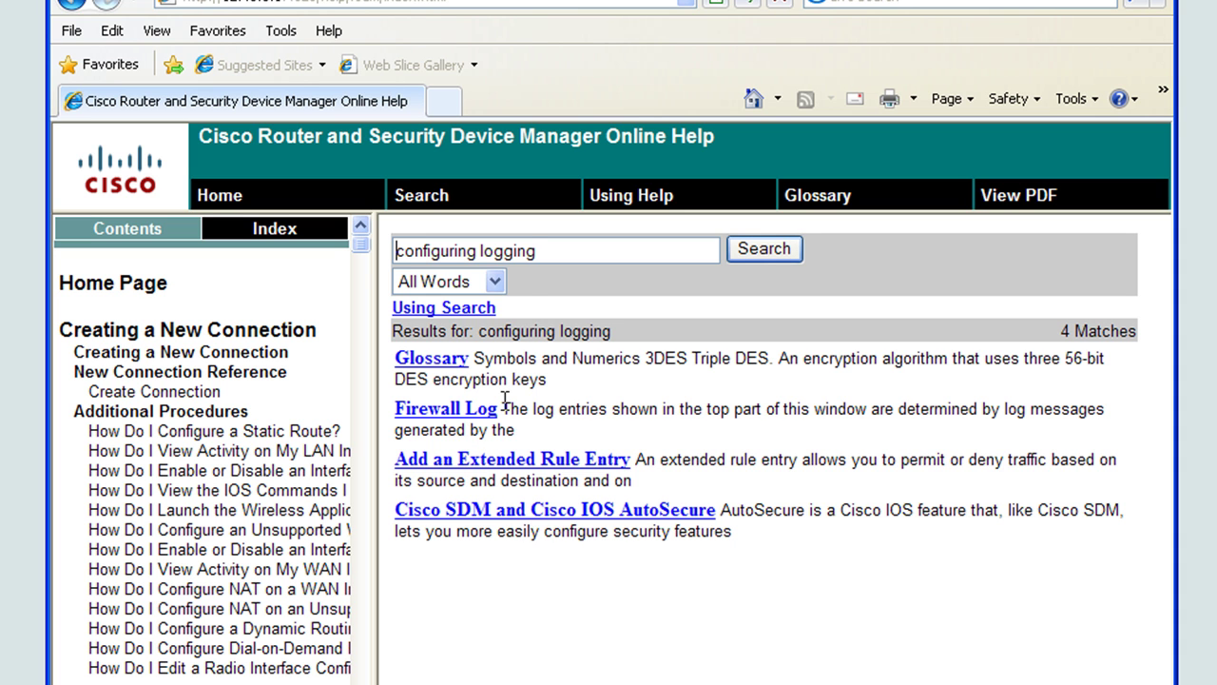
{"action": "left_click_drag", "start_coordinate": [554, 248], "coordinate": [356, 253]}
{"action": "type", "text": "sys"}
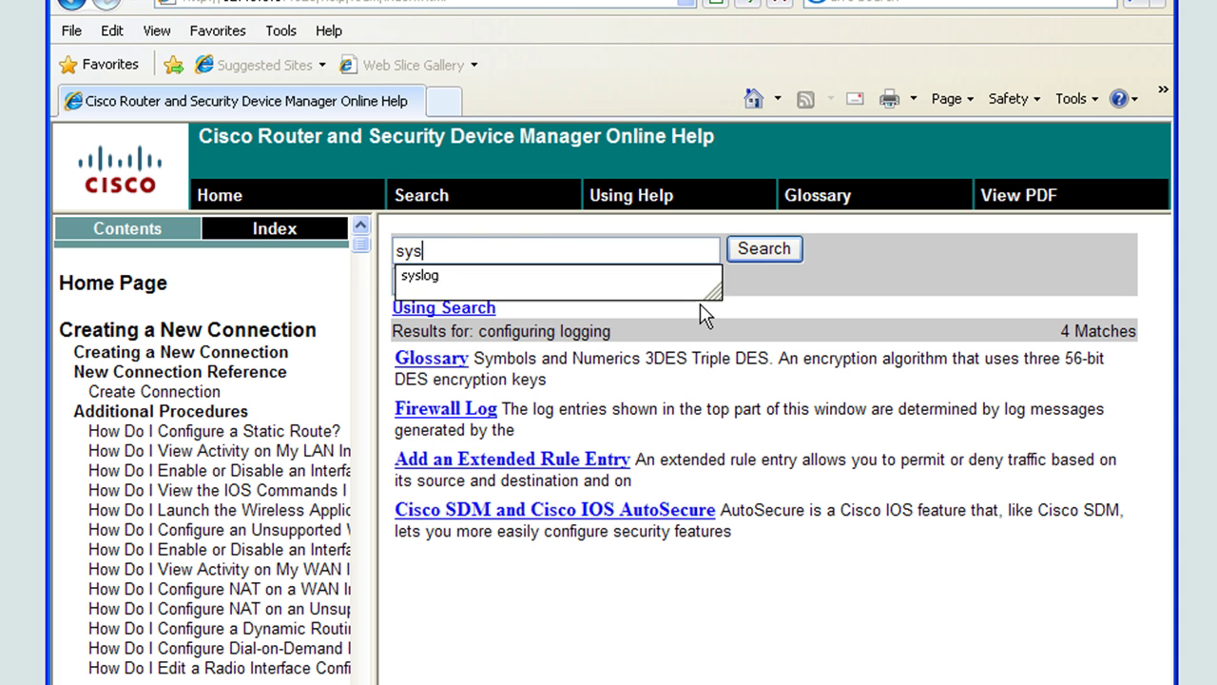
{"action": "left_click", "coordinate": [441, 278]}
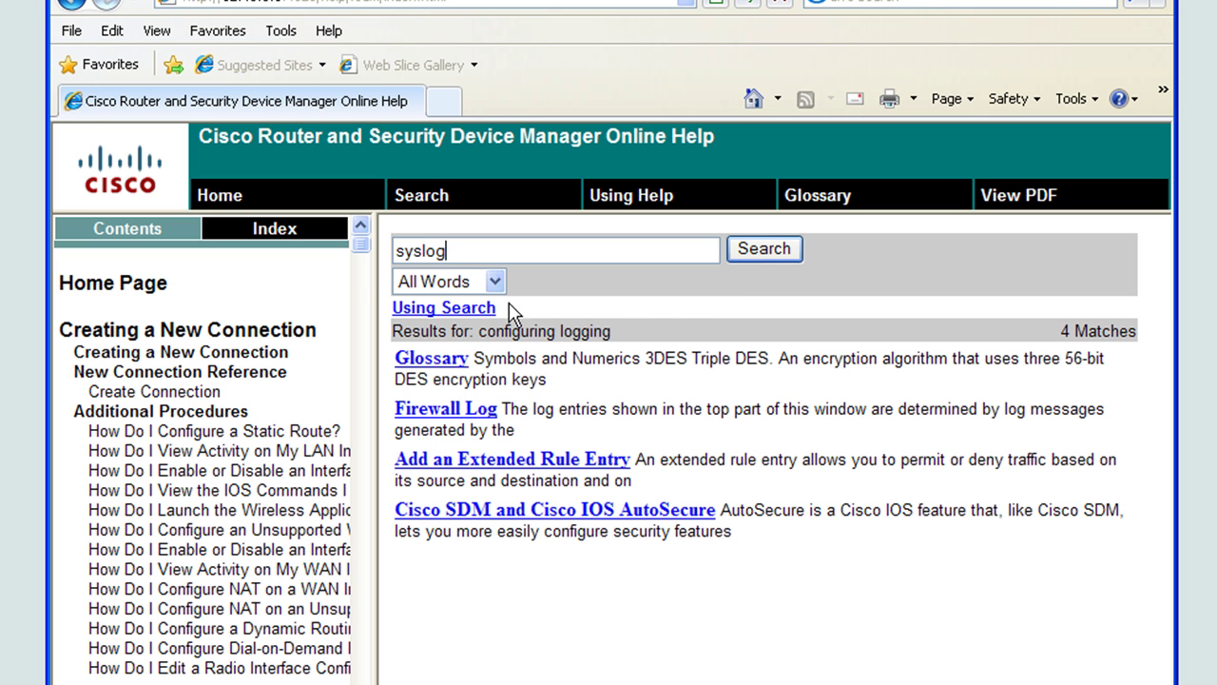
{"action": "left_click", "coordinate": [751, 253]}
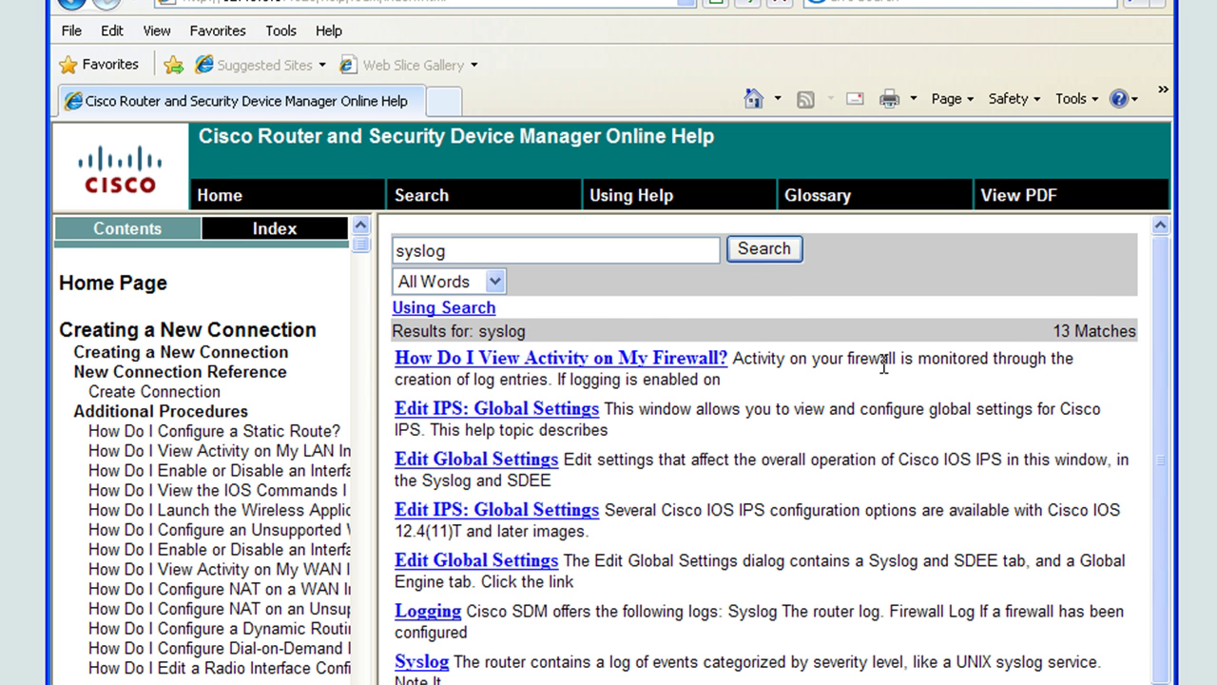
{"action": "left_click", "coordinate": [1185, 209]}
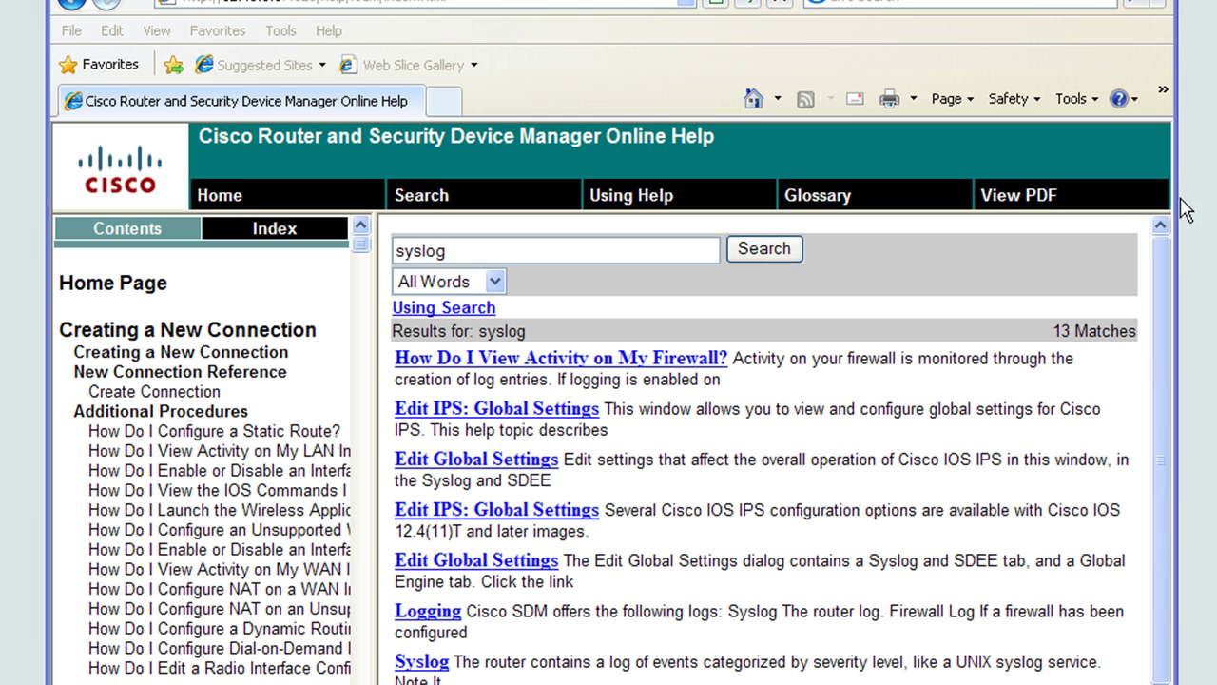
- Read the Logging help topic and the Syslog help topic from the search results
{"action": "left_click", "coordinate": [436, 618]}
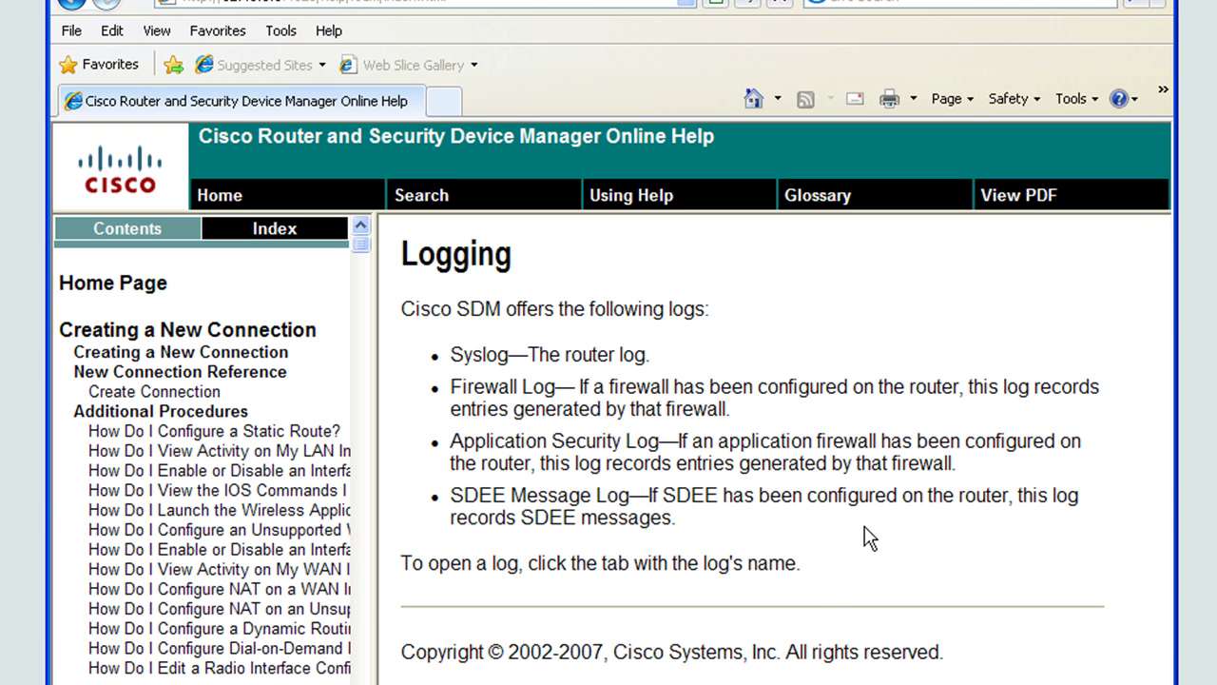
{"action": "left_click", "coordinate": [70, 7]}
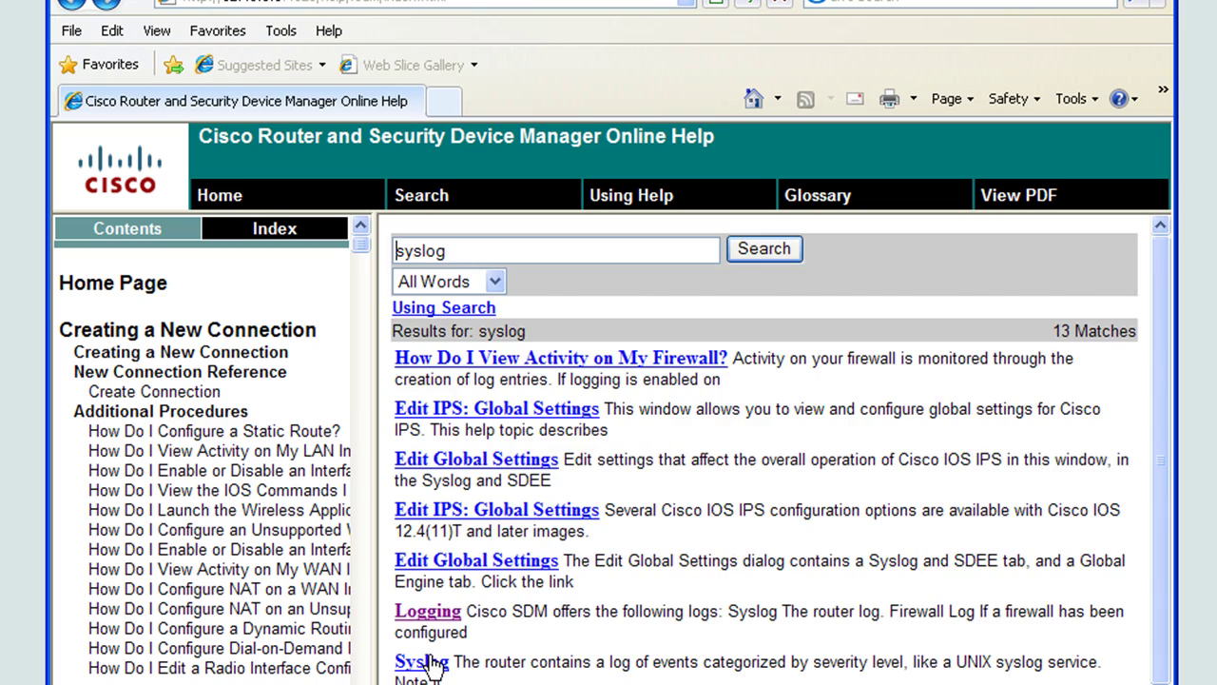
{"action": "left_click", "coordinate": [430, 660]}
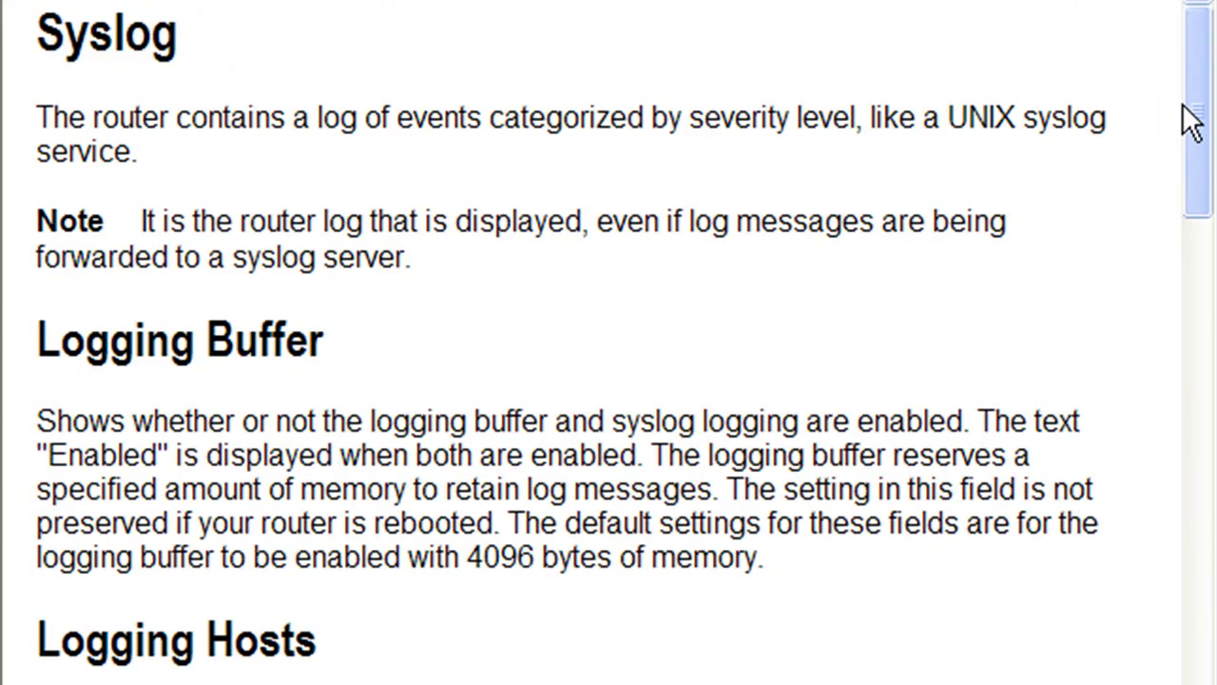
{"action": "left_click_drag", "start_coordinate": [1193, 98], "coordinate": [1195, 185]}
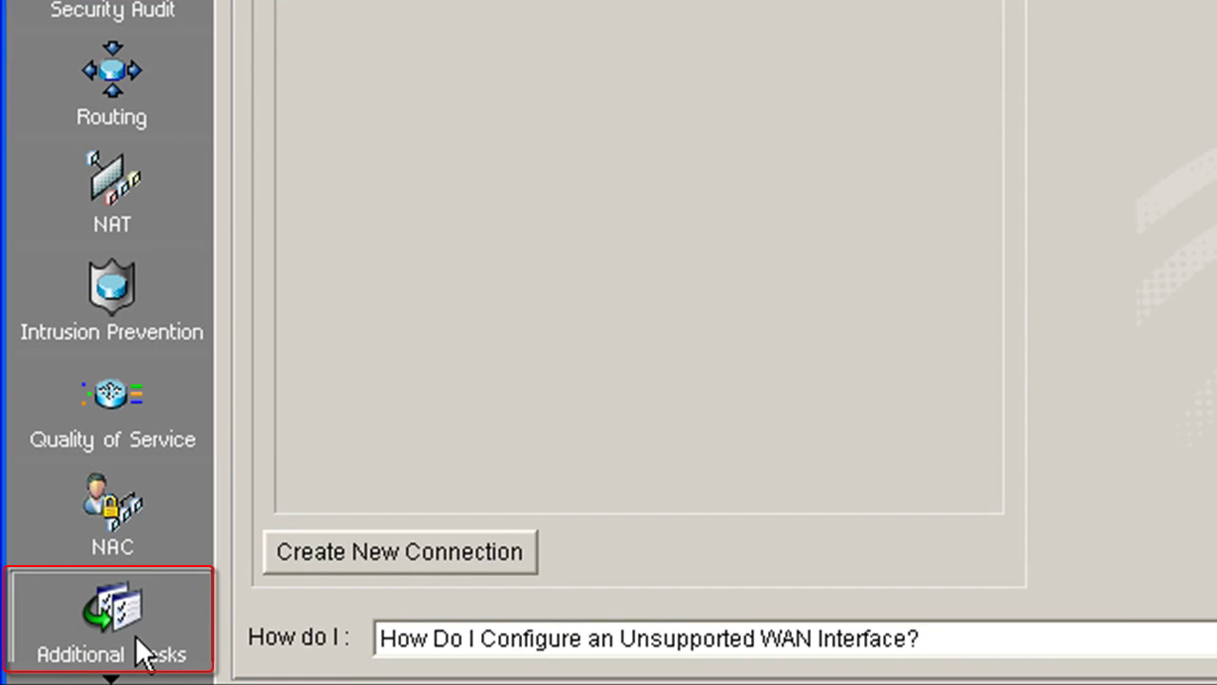
- Open the Logging settings for editing under Router Properties in Additional Tasks
{"action": "left_click", "coordinate": [137, 639]}
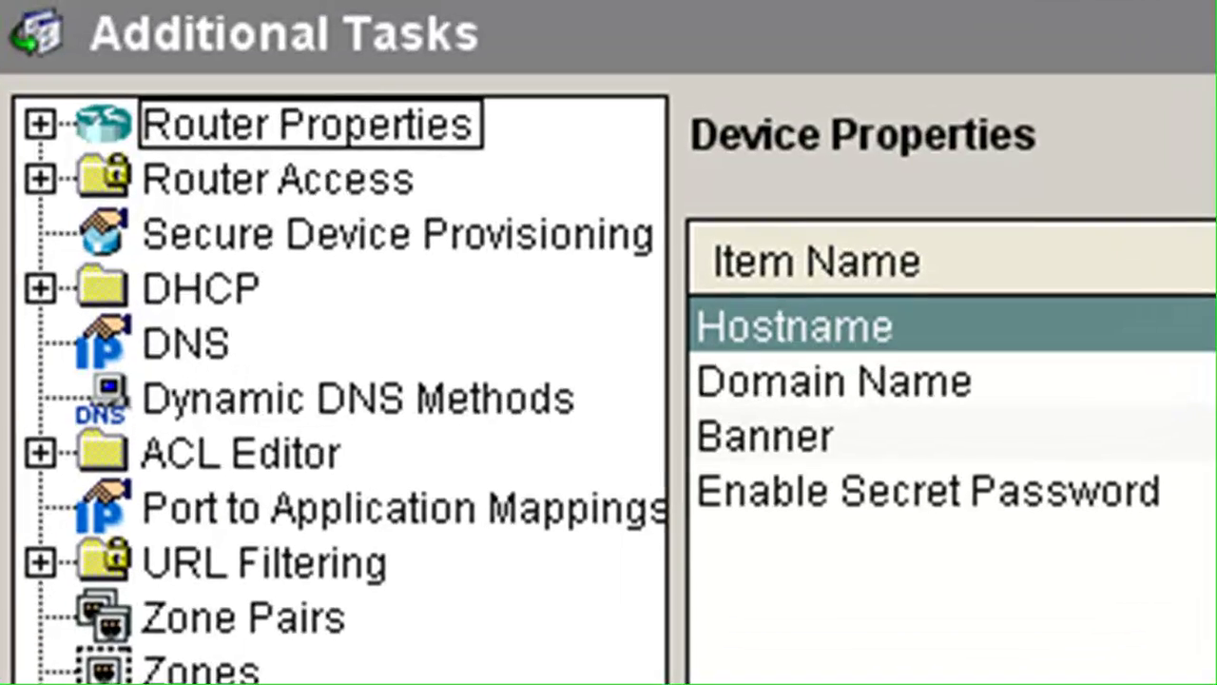
{"action": "left_click", "coordinate": [46, 130]}
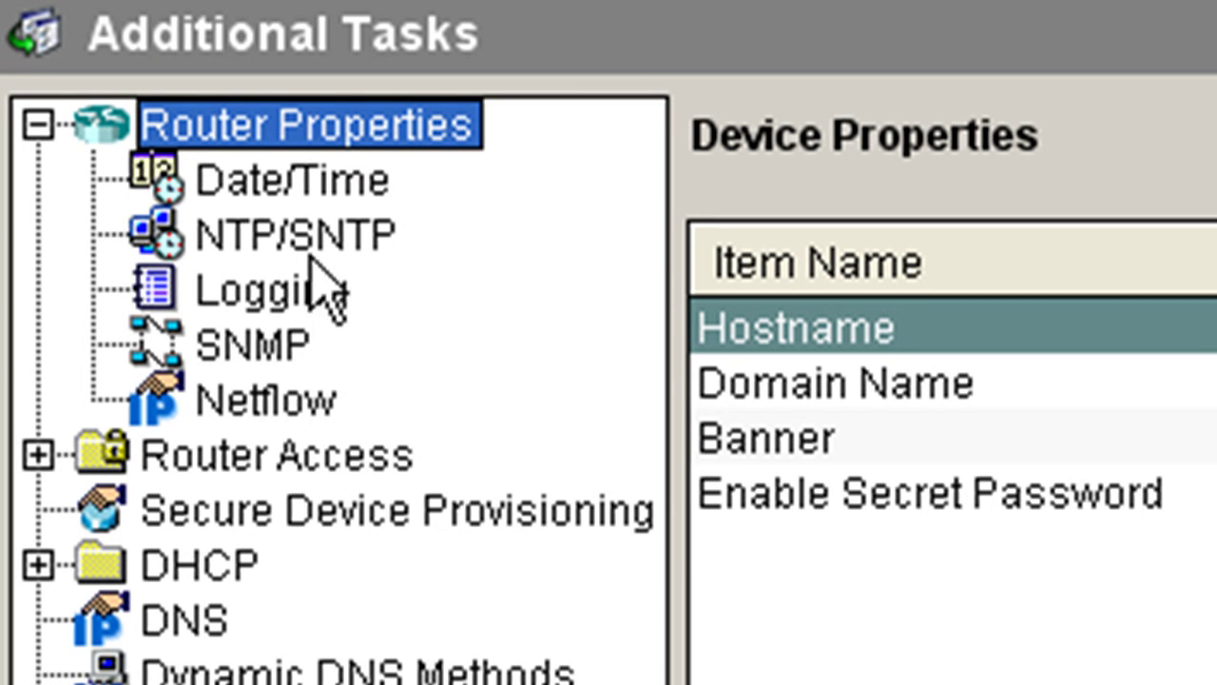
{"action": "left_click", "coordinate": [270, 298]}
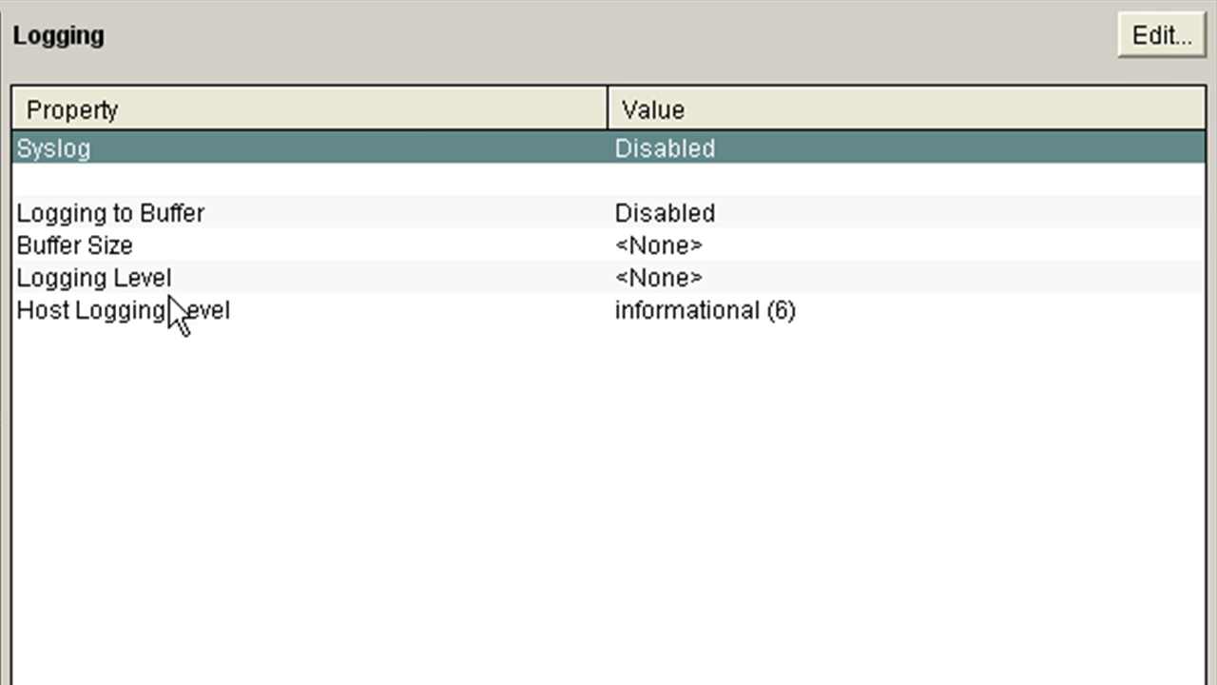
{"action": "left_click", "coordinate": [1148, 35]}
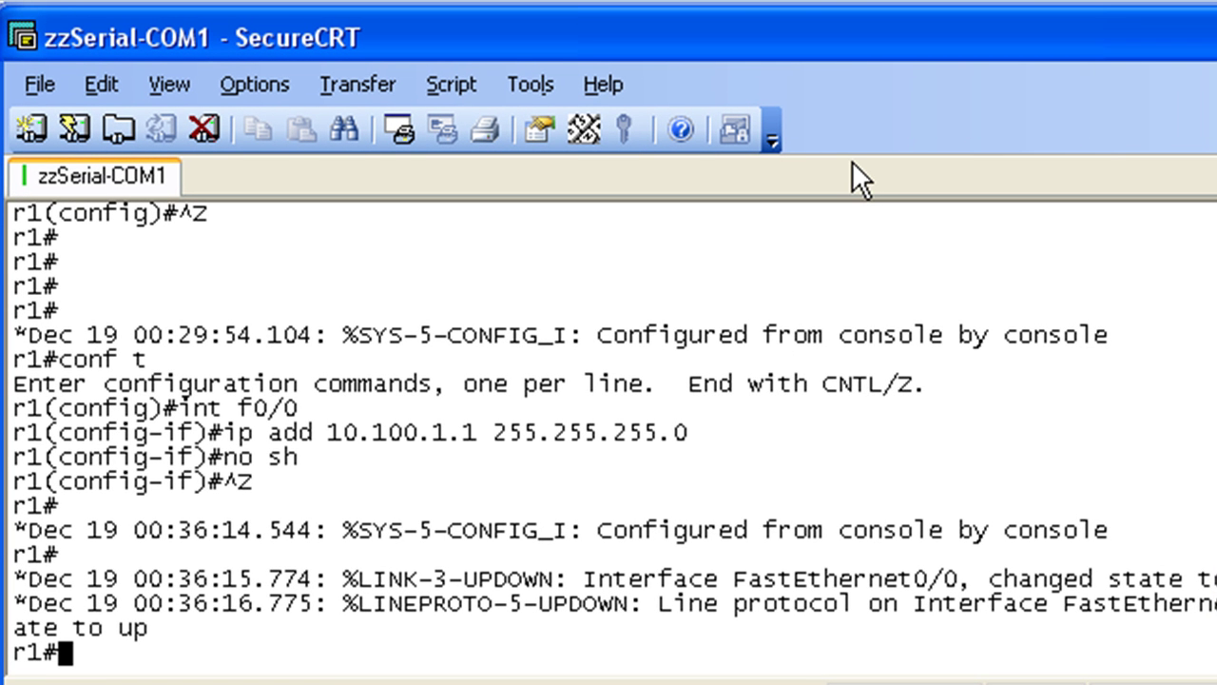
- Switch to the SecureCRT console session, run show logging on r1, and highlight the buffer logging lines in the output
{"action": "type", "text": "sh"}
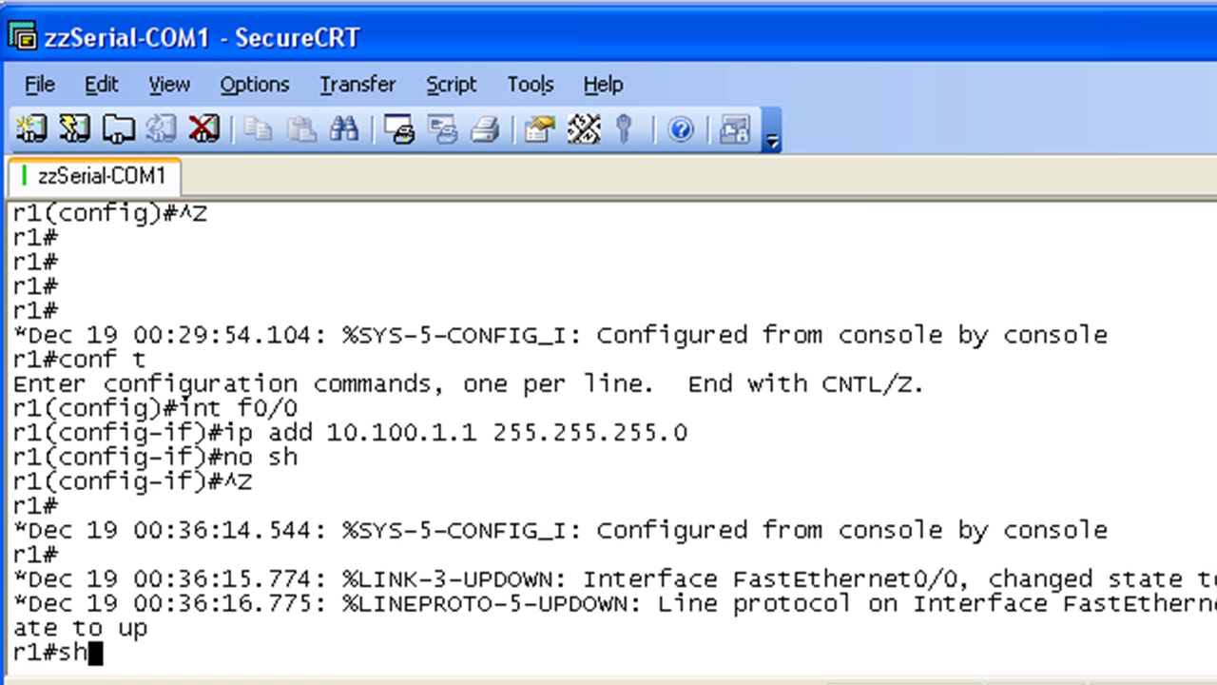
{"action": "type", "text": "ow logging"}
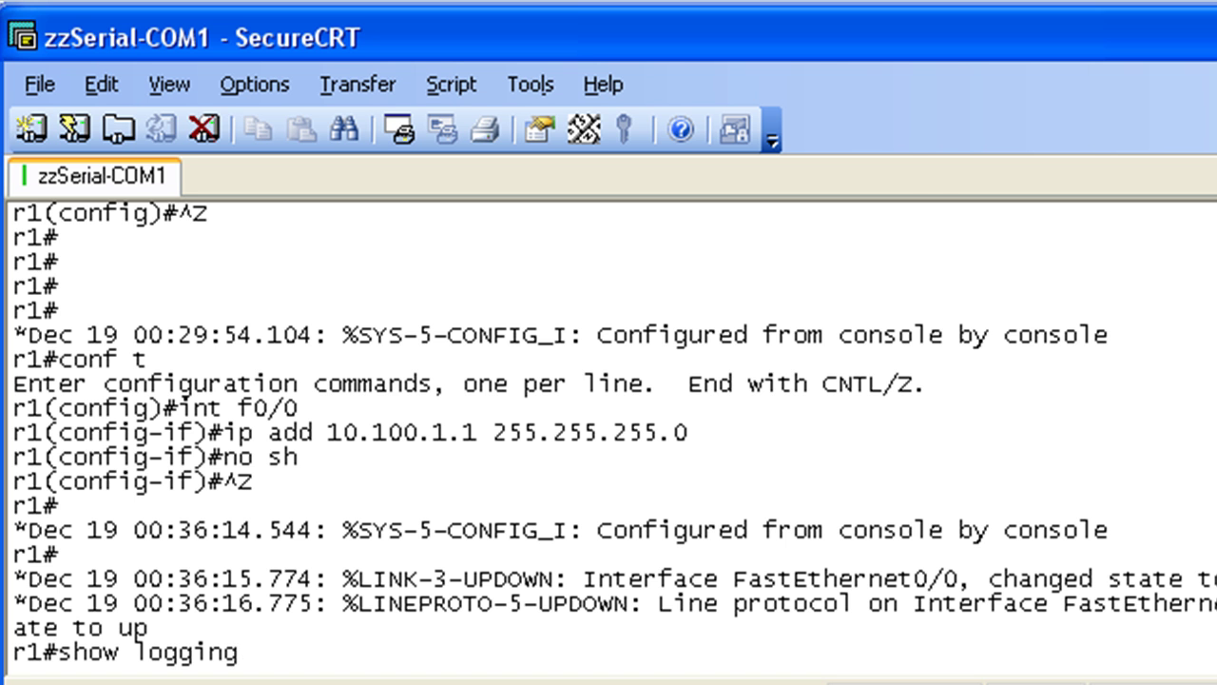
{"action": "key", "text": "Return"}
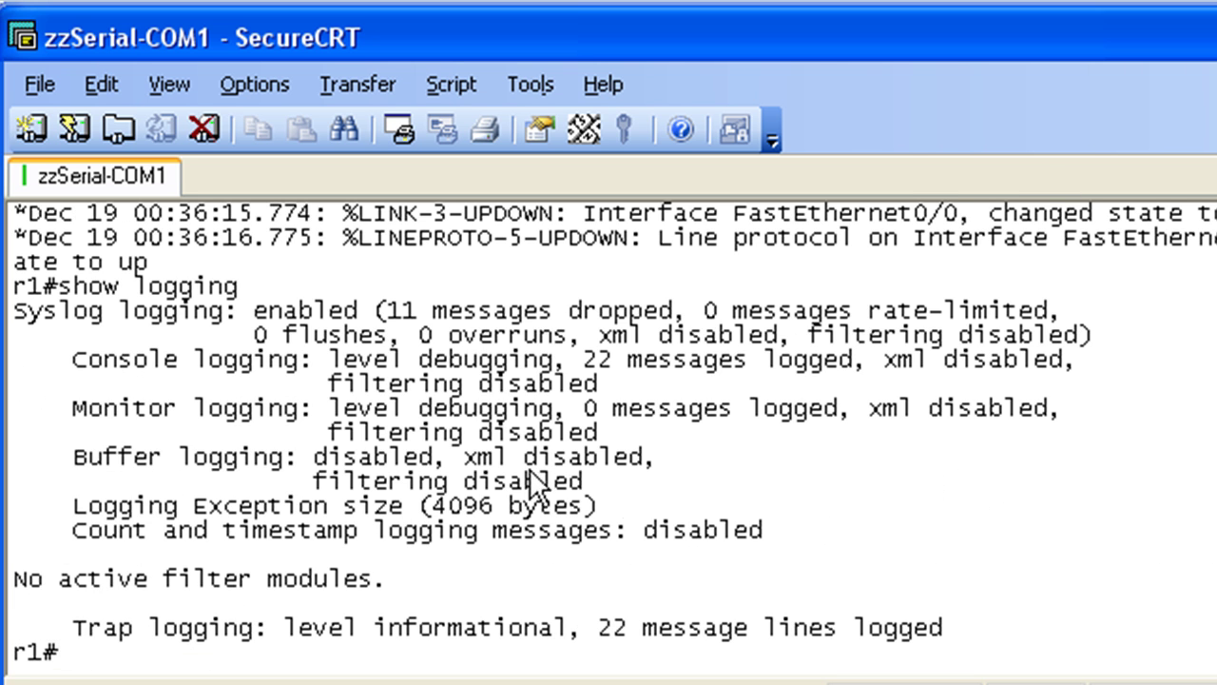
{"action": "left_click_drag", "start_coordinate": [16, 307], "coordinate": [986, 654]}
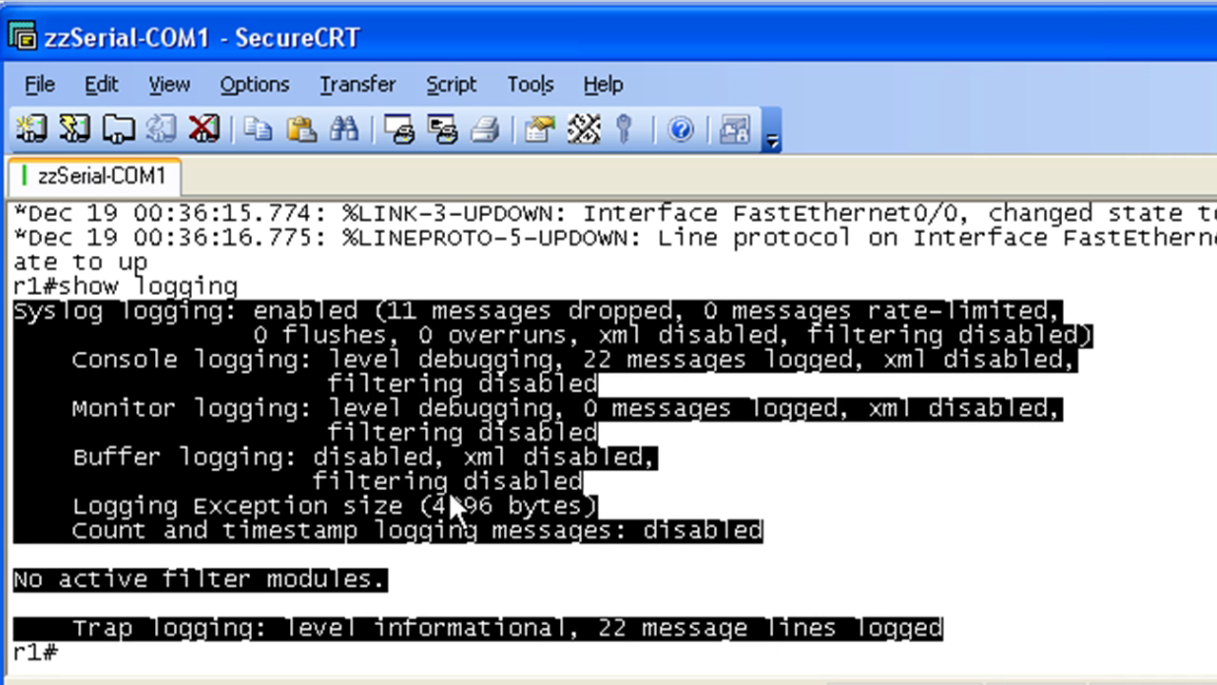
{"action": "left_click", "coordinate": [849, 508]}
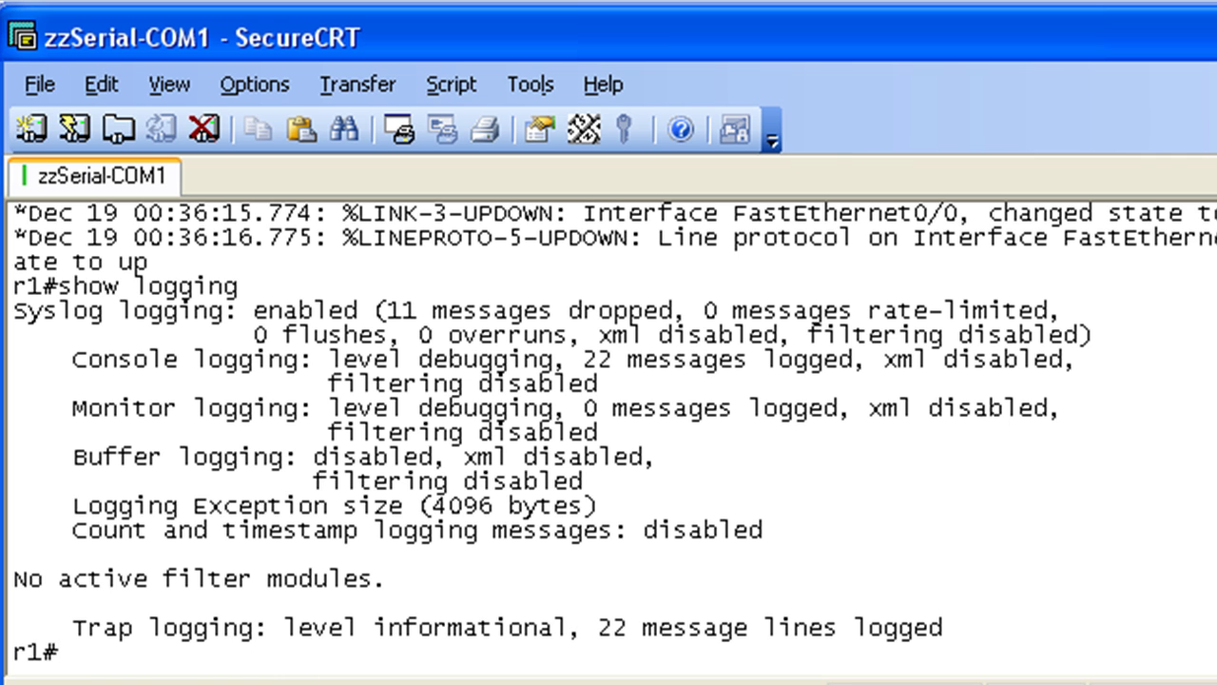
{"action": "left_click_drag", "start_coordinate": [72, 458], "coordinate": [656, 495]}
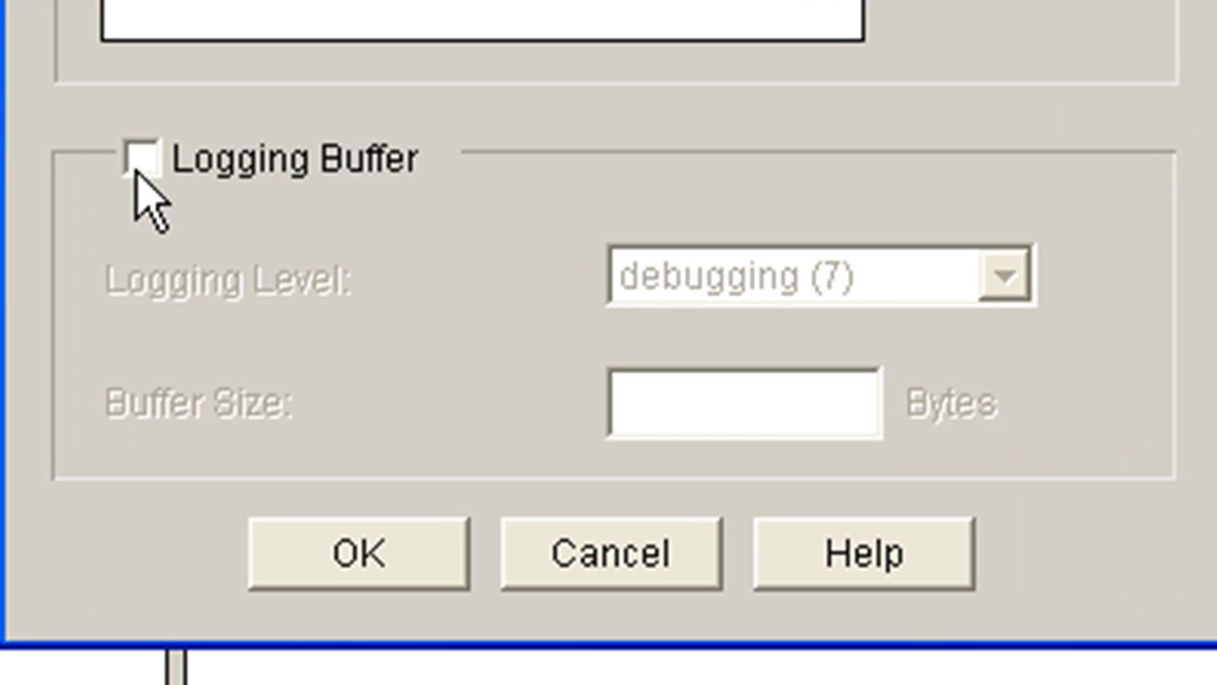
- Switch back to SDM and try to enable the logging buffer at level debugging (7) without a buffer size
{"action": "left_click", "coordinate": [158, 180]}
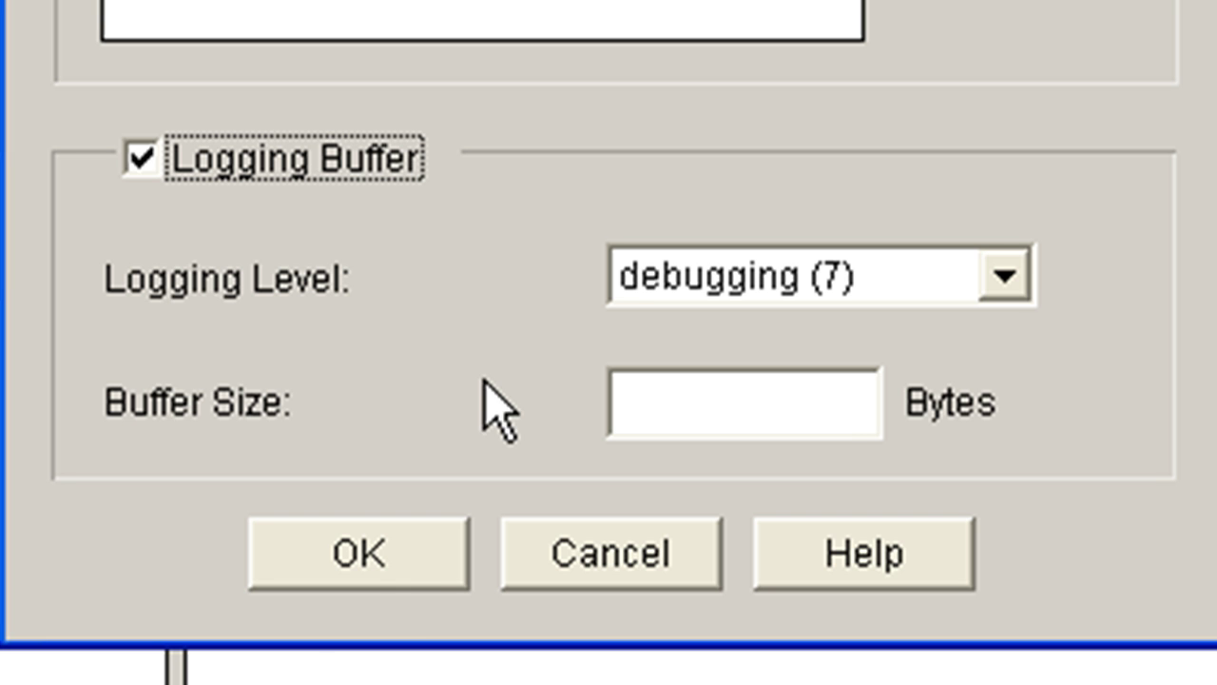
{"action": "left_click", "coordinate": [412, 557]}
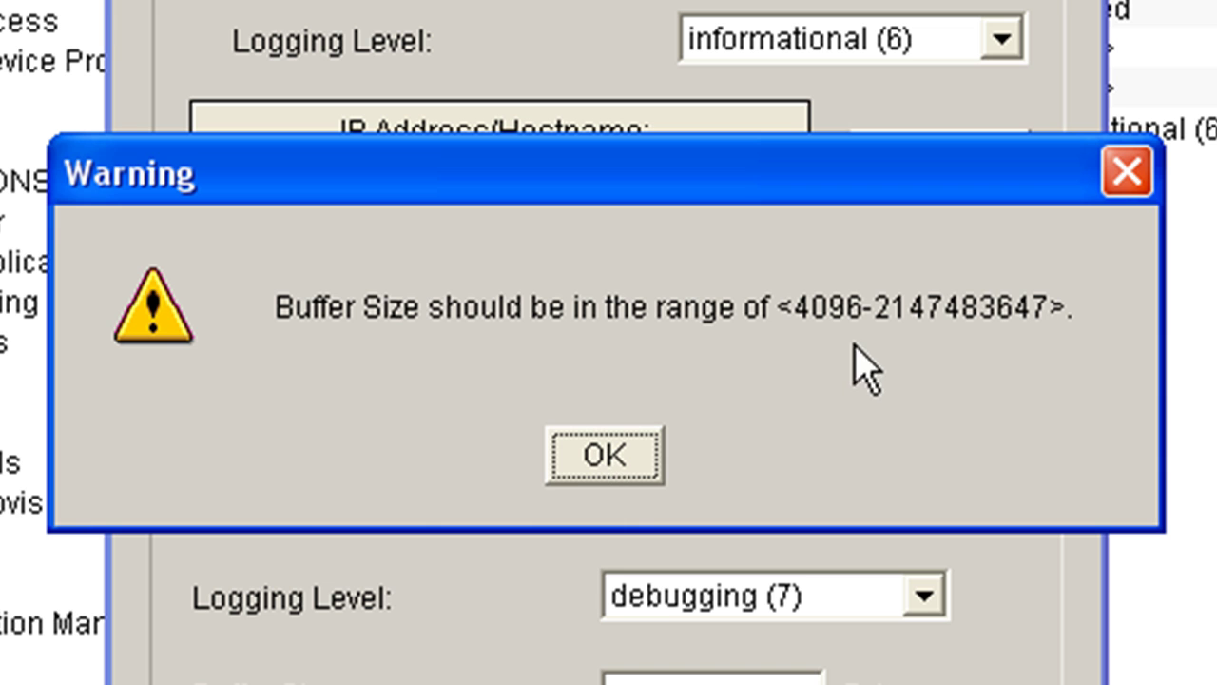
{"action": "left_click", "coordinate": [607, 456]}
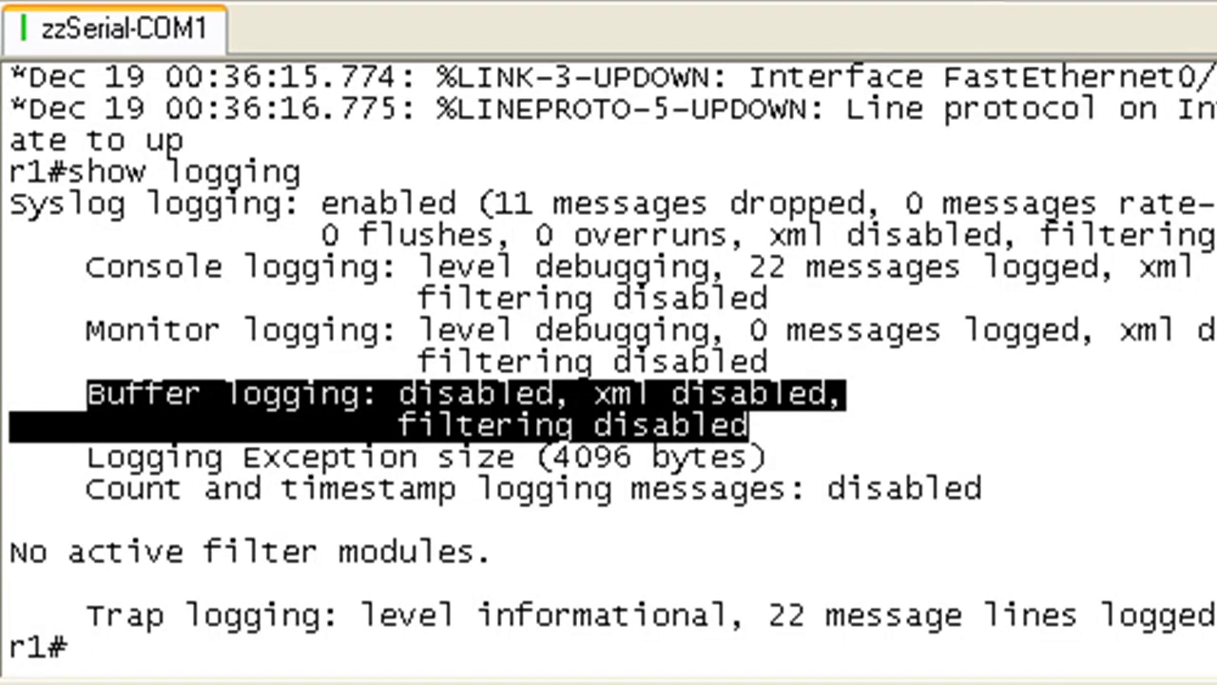
- Switch to the r1 console session, enter configuration mode, and list the available options for the logging buffered command
{"action": "type", "text": "conf t"}
{"action": "key", "text": "Return"}
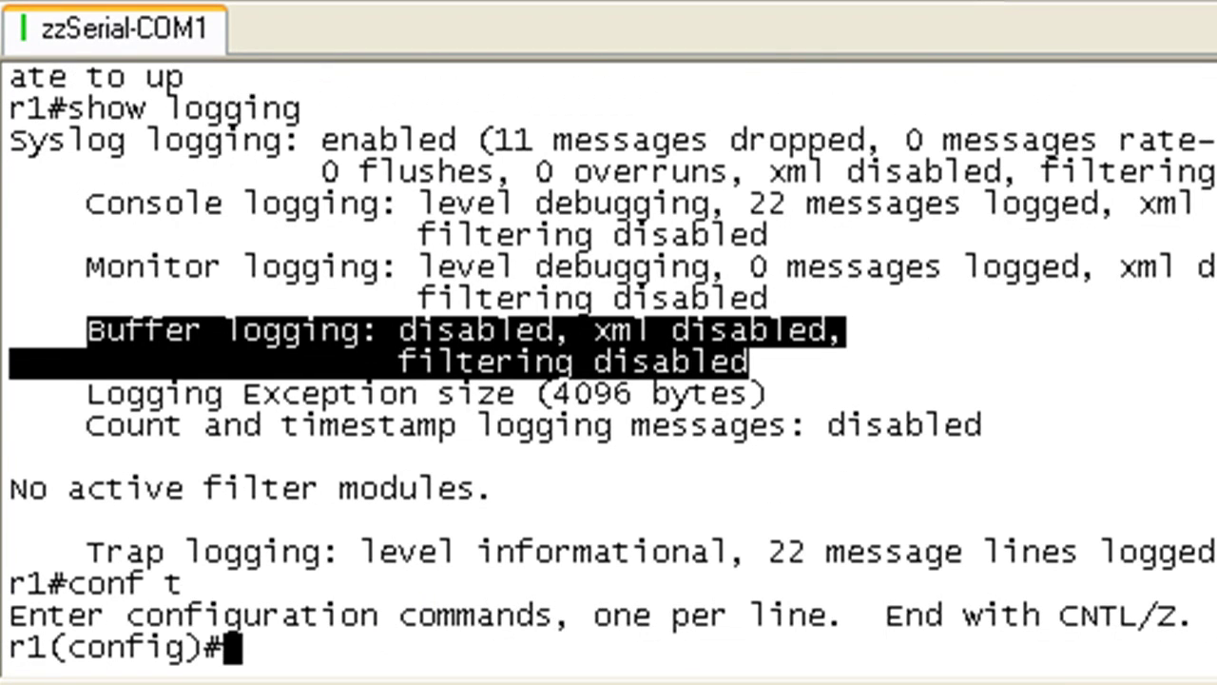
{"action": "type", "text": "logg bur"}
{"action": "key", "text": "BackSpace"}
{"action": "key", "text": "BackSpace"}
{"action": "key", "text": "BackSpace"}
{"action": "key", "text": "BackSpace"}
{"action": "key", "text": "Tab"}
{"action": "type", "text": "v"}
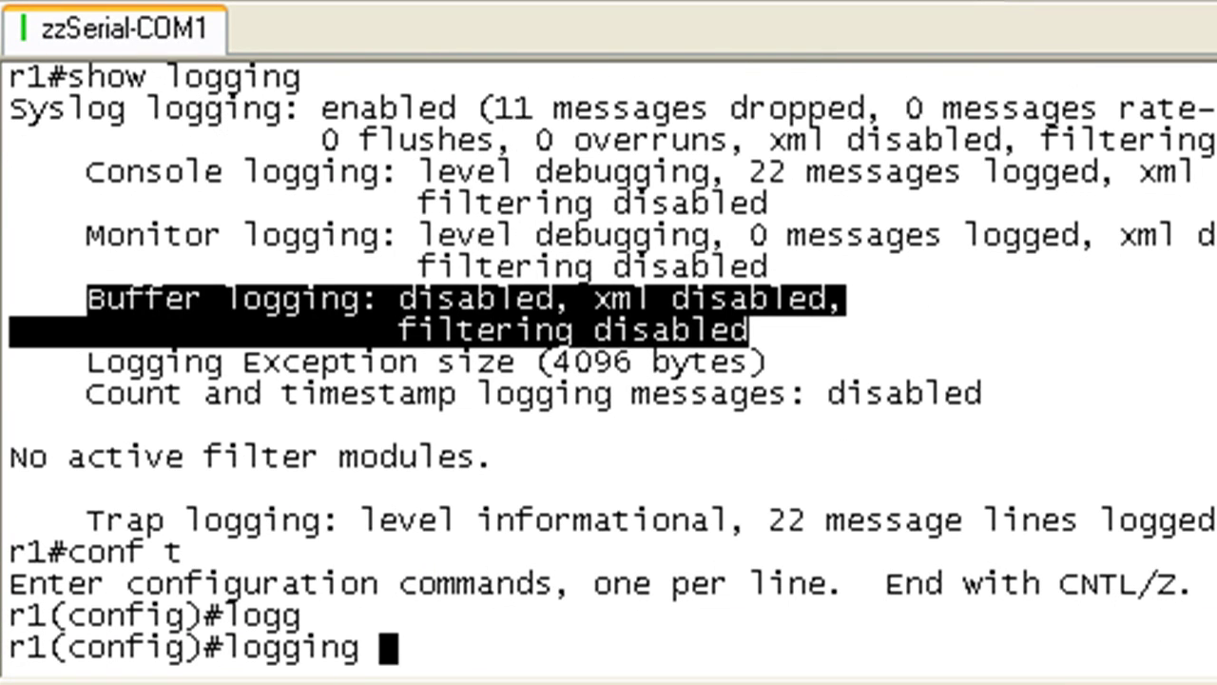
{"action": "key", "text": "BackSpace"}
{"action": "type", "text": "bui"}
{"action": "key", "text": "BackSpace"}
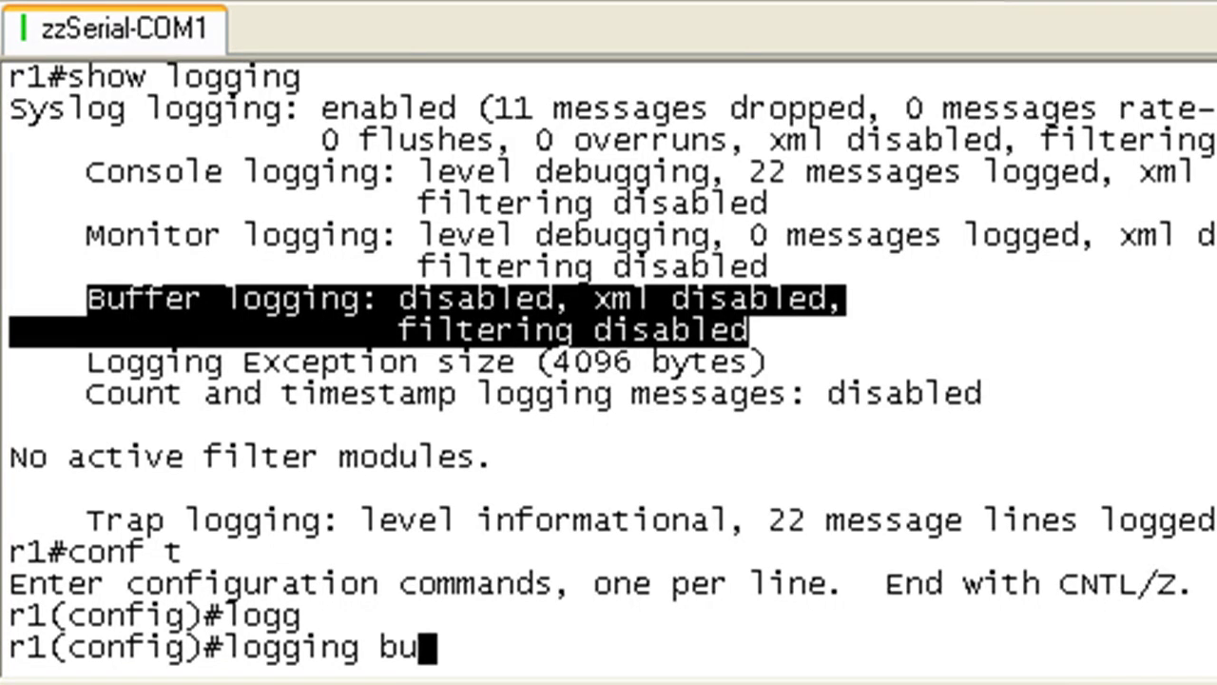
{"action": "type", "text": "ff"}
{"action": "key", "text": "Tab"}
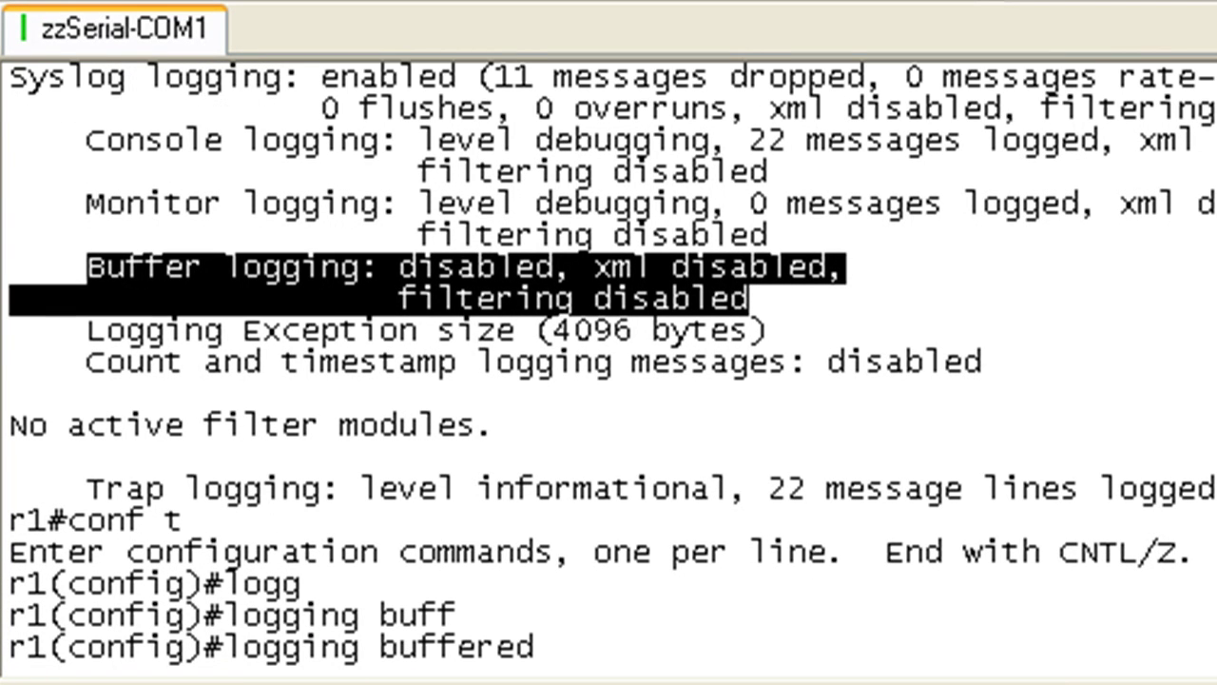
{"action": "type", "text": "?"}
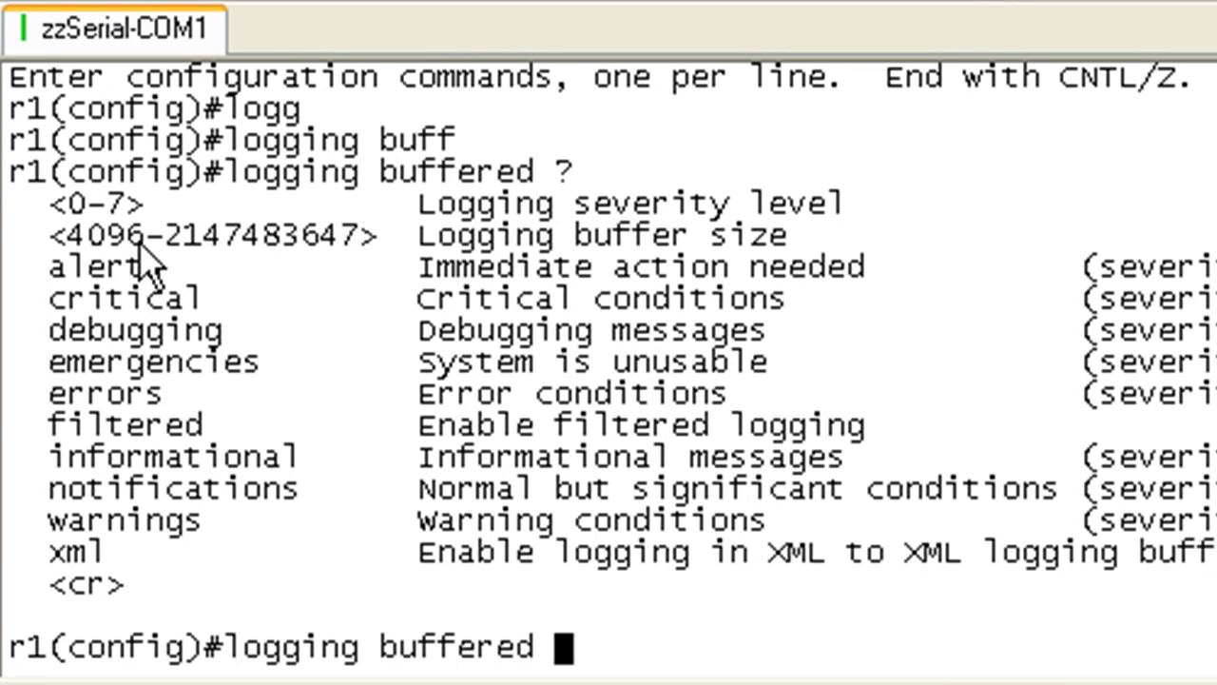
- Erase the unfinished logging buffered command on r1 and exit configuration mode
{"action": "key", "text": "BackSpace"}
{"action": "key", "text": "BackSpace"}
{"action": "key", "text": "BackSpace"}
{"action": "key", "text": "BackSpace"}
{"action": "key", "text": "BackSpace"}
{"action": "key", "text": "BackSpace"}
{"action": "key", "text": "BackSpace"}
{"action": "key", "text": "BackSpace"}
{"action": "key", "text": "BackSpace"}
{"action": "key", "text": "BackSpace"}
{"action": "key", "text": "BackSpace"}
{"action": "key", "text": "BackSpace"}
{"action": "key", "text": "BackSpace"}
{"action": "key", "text": "BackSpace"}
{"action": "key", "text": "BackSpace"}
{"action": "key", "text": "BackSpace"}
{"action": "key", "text": "BackSpace"}
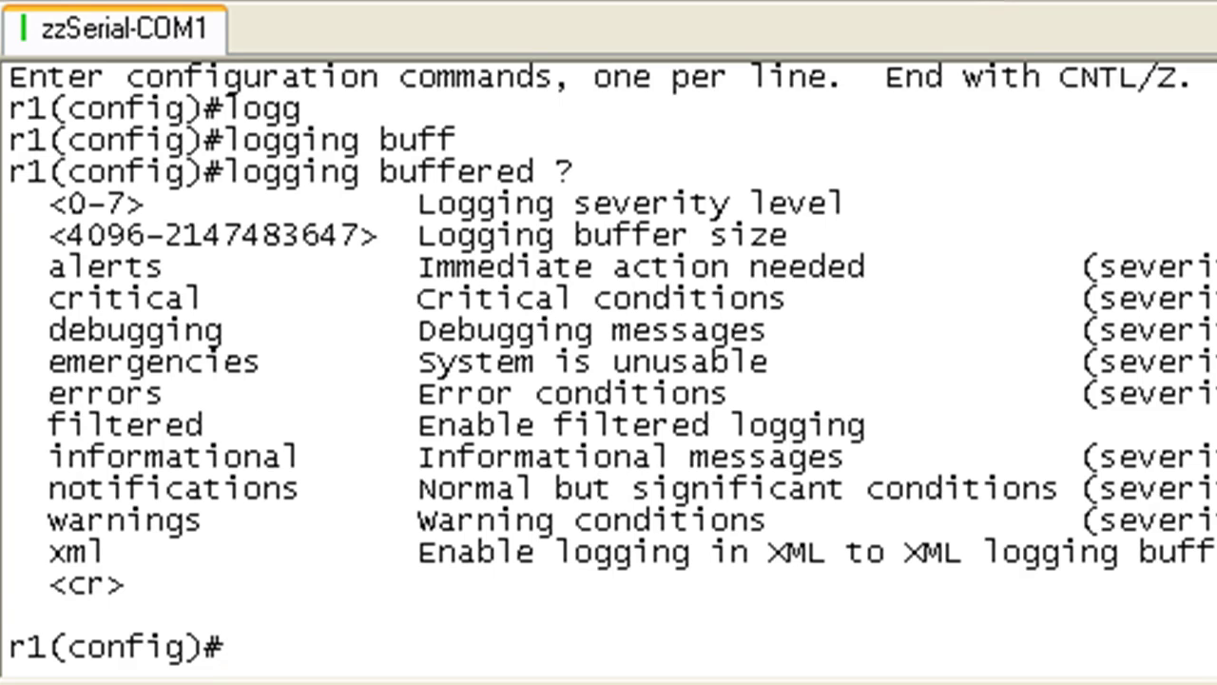
{"action": "key", "text": "ctrl+z"}
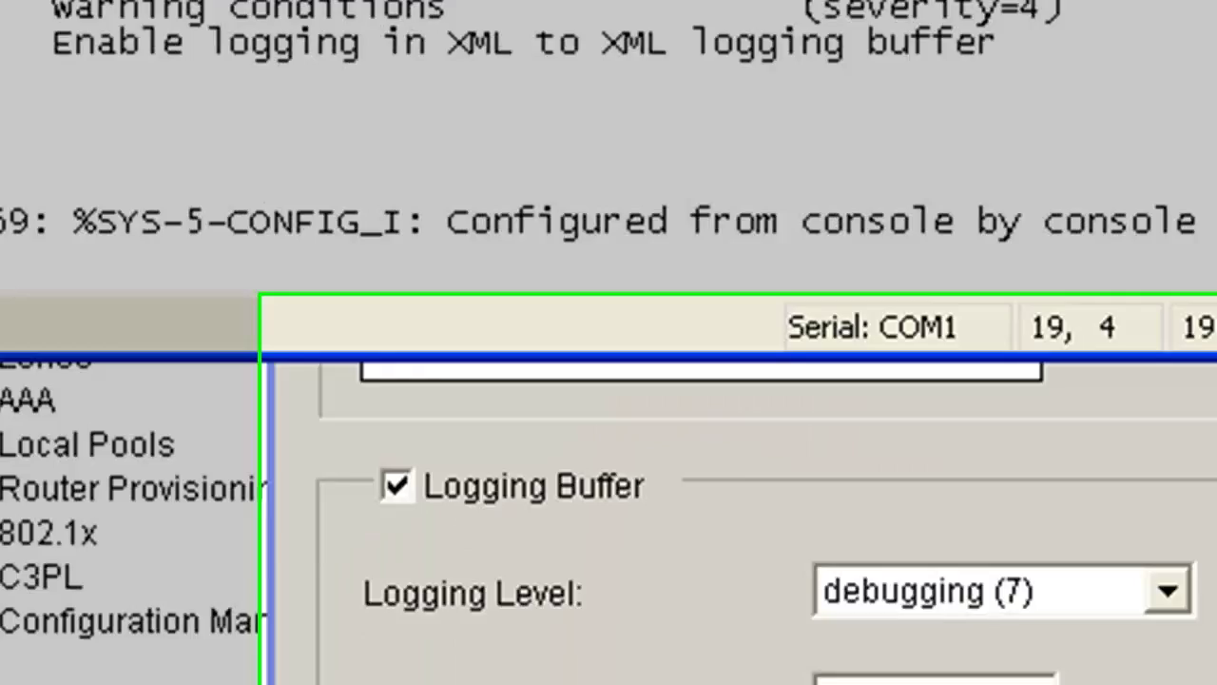
- Switch back to SDM, set the logging buffer size to 4096 bytes, and apply the logging settings
{"action": "type", "text": "4096"}
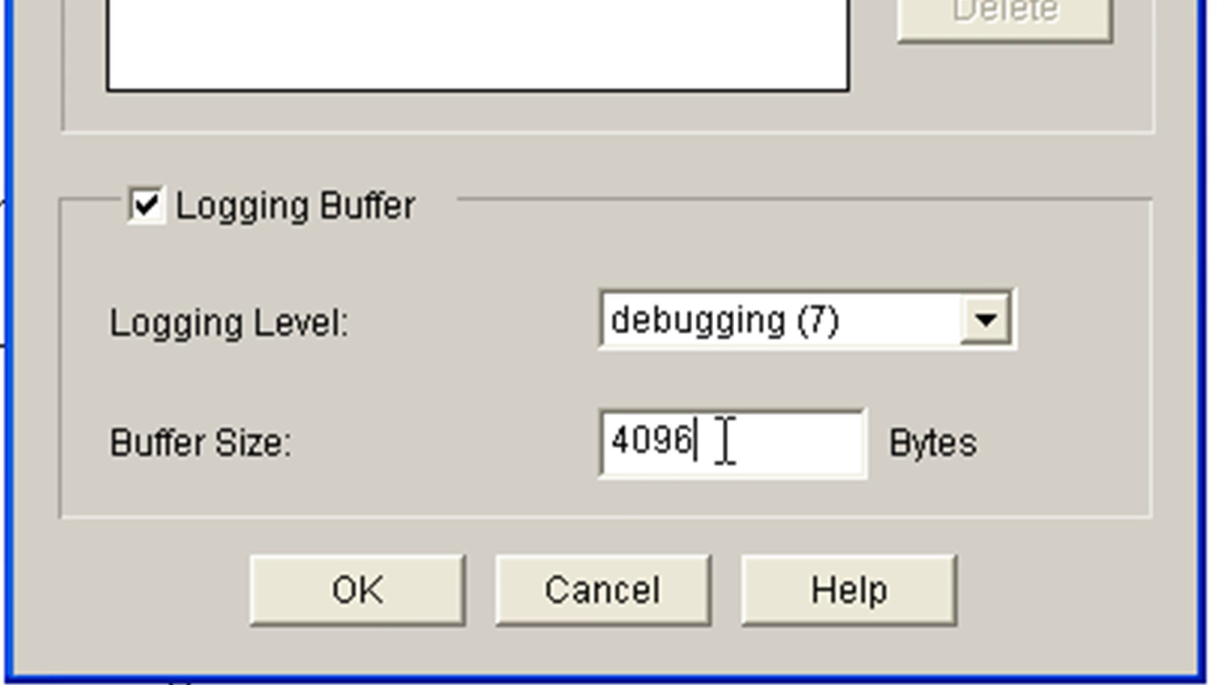
{"action": "left_click", "coordinate": [373, 598]}
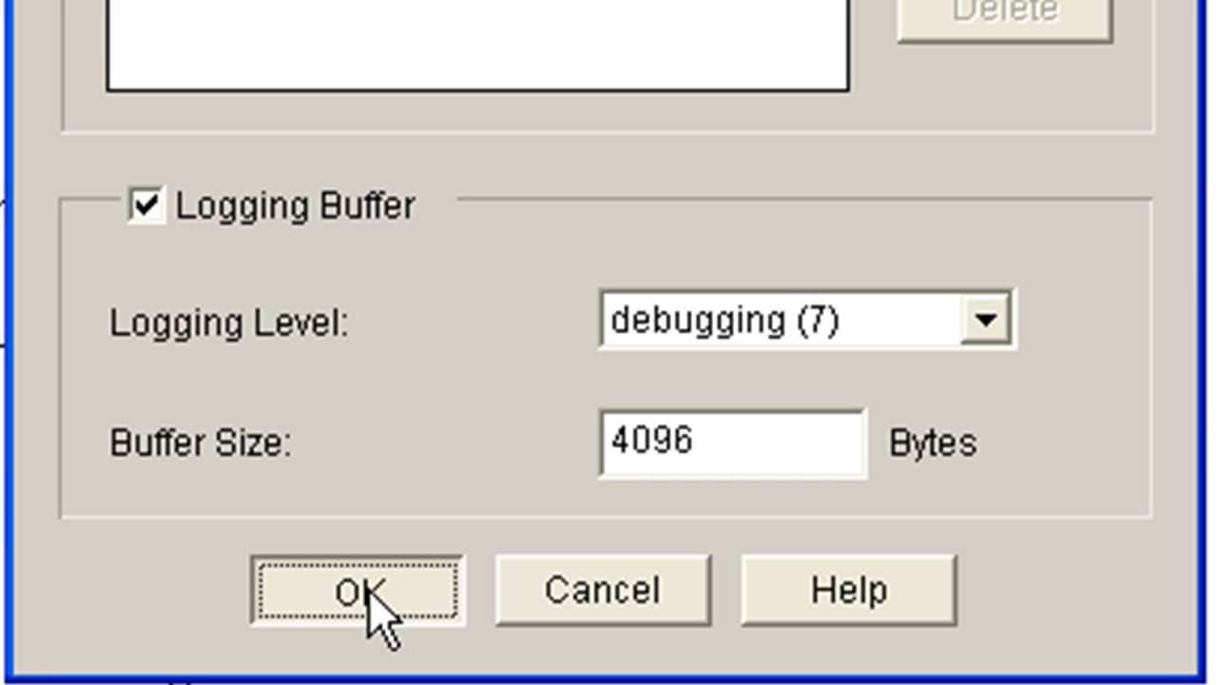
{"action": "left_click", "coordinate": [369, 595]}
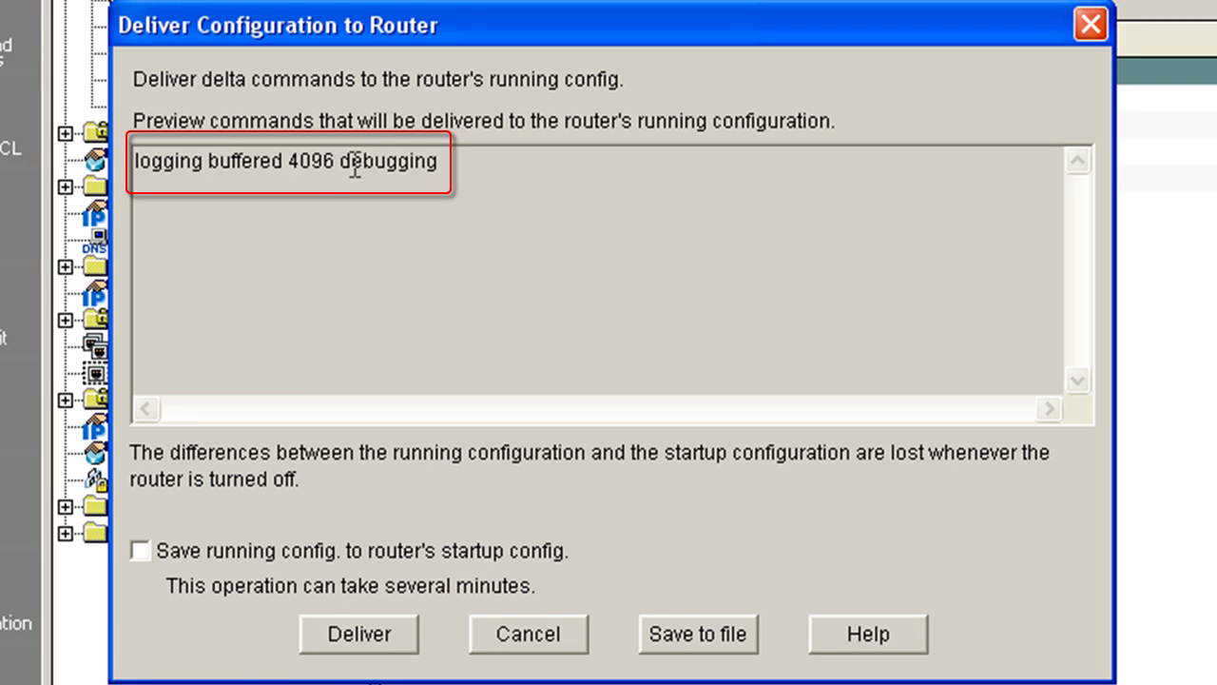
- Highlight the logging buffered 4096 debugging command in the preview and deliver it to the router's running configuration
{"action": "left_click_drag", "start_coordinate": [340, 162], "coordinate": [124, 167]}
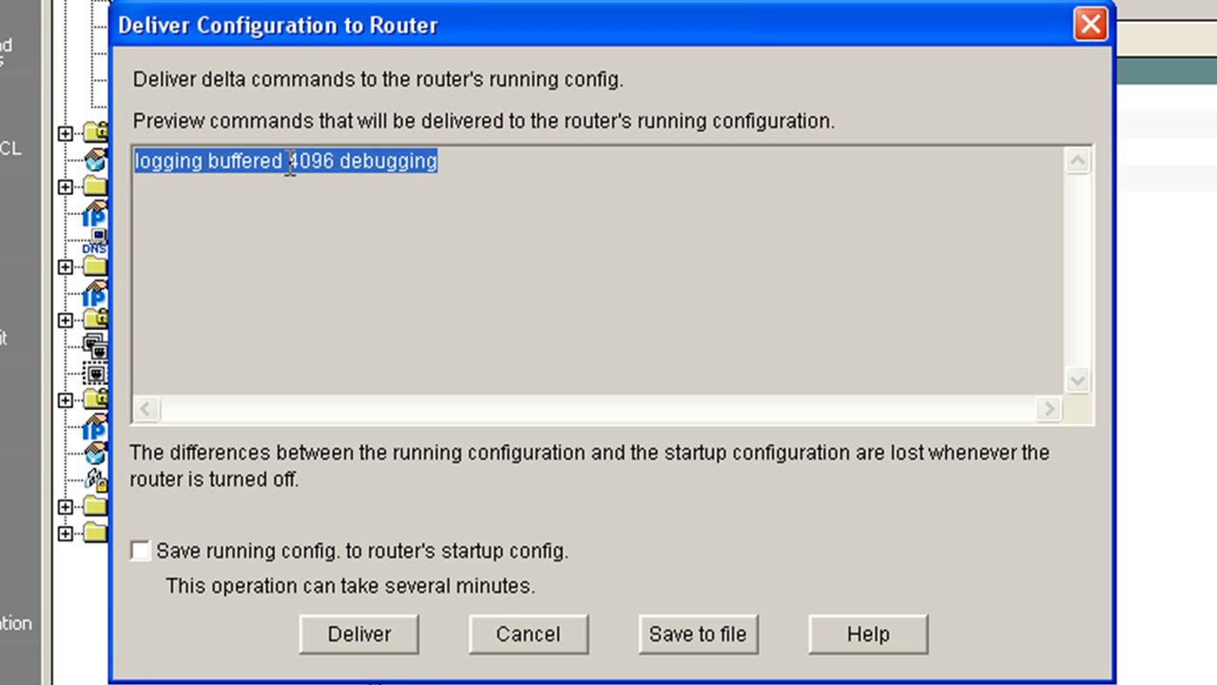
{"action": "left_click_drag", "start_coordinate": [286, 160], "coordinate": [442, 165]}
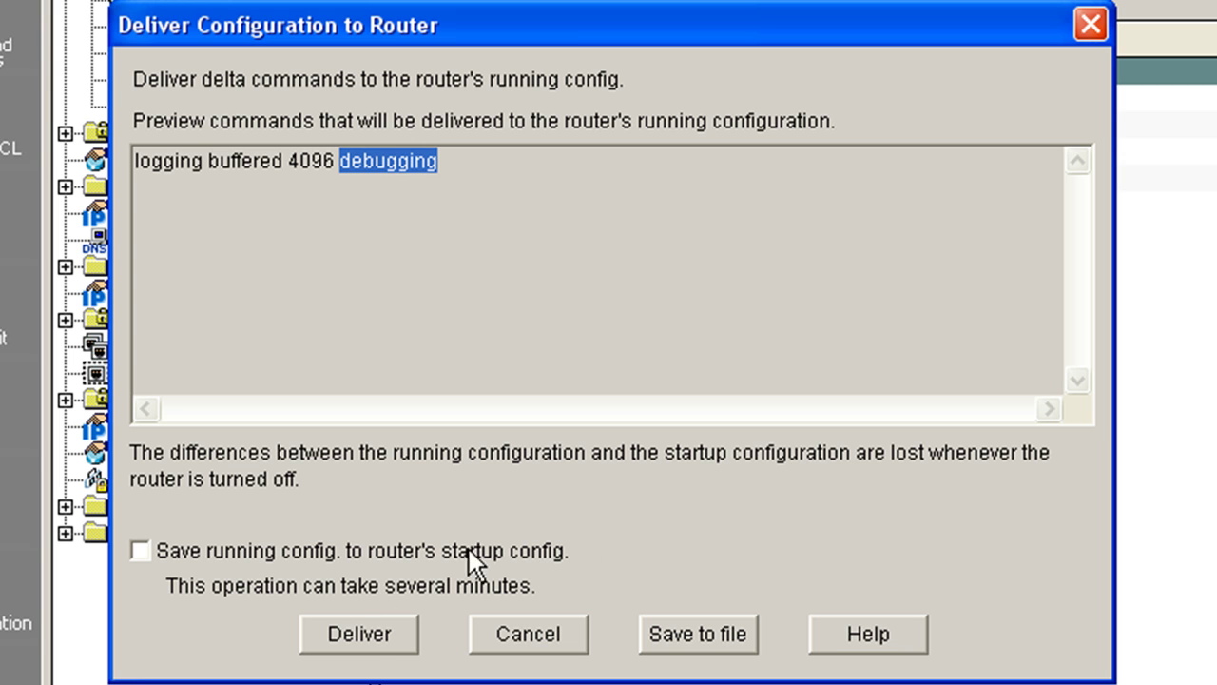
{"action": "left_click", "coordinate": [374, 644]}
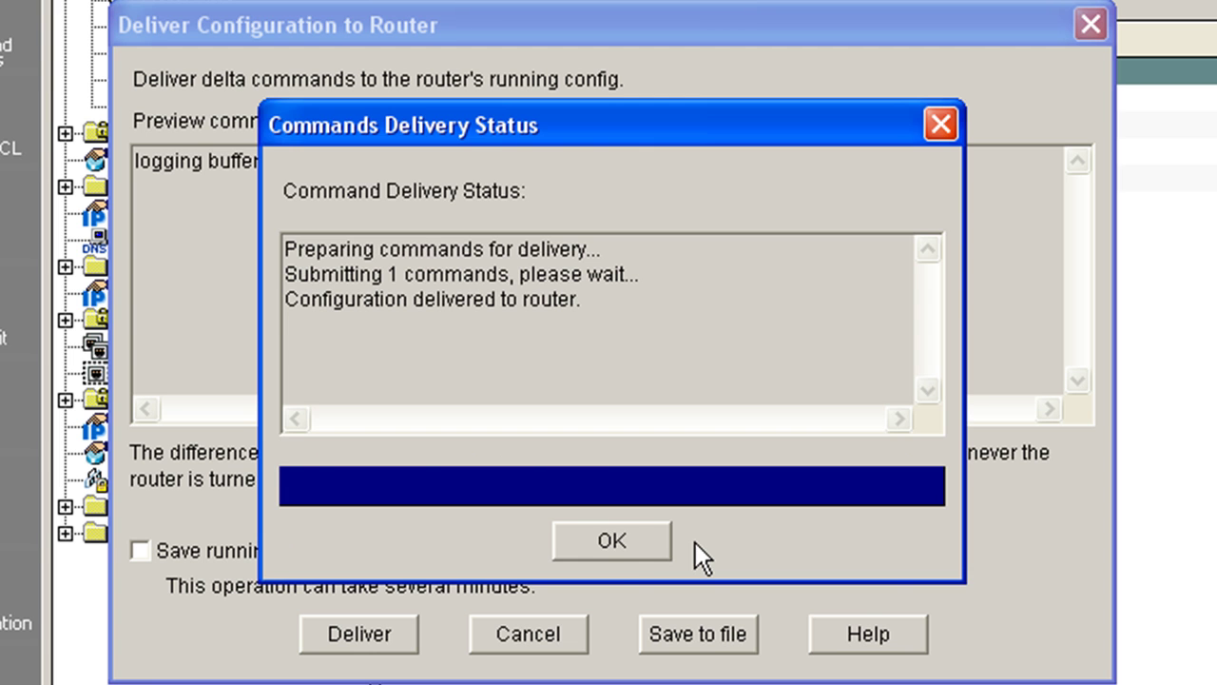
{"action": "left_click", "coordinate": [612, 540]}
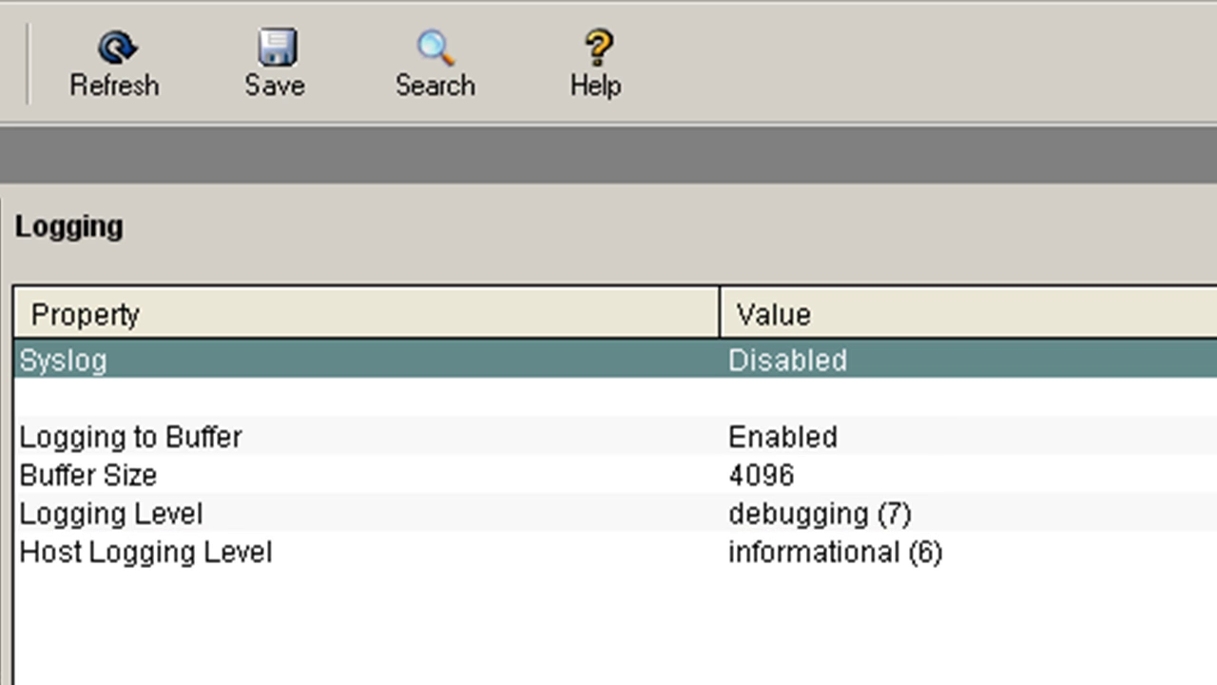
- Review the Logging Level, Host Logging Level and Syslog entries in the Logging properties
{"action": "left_click", "coordinate": [93, 522]}
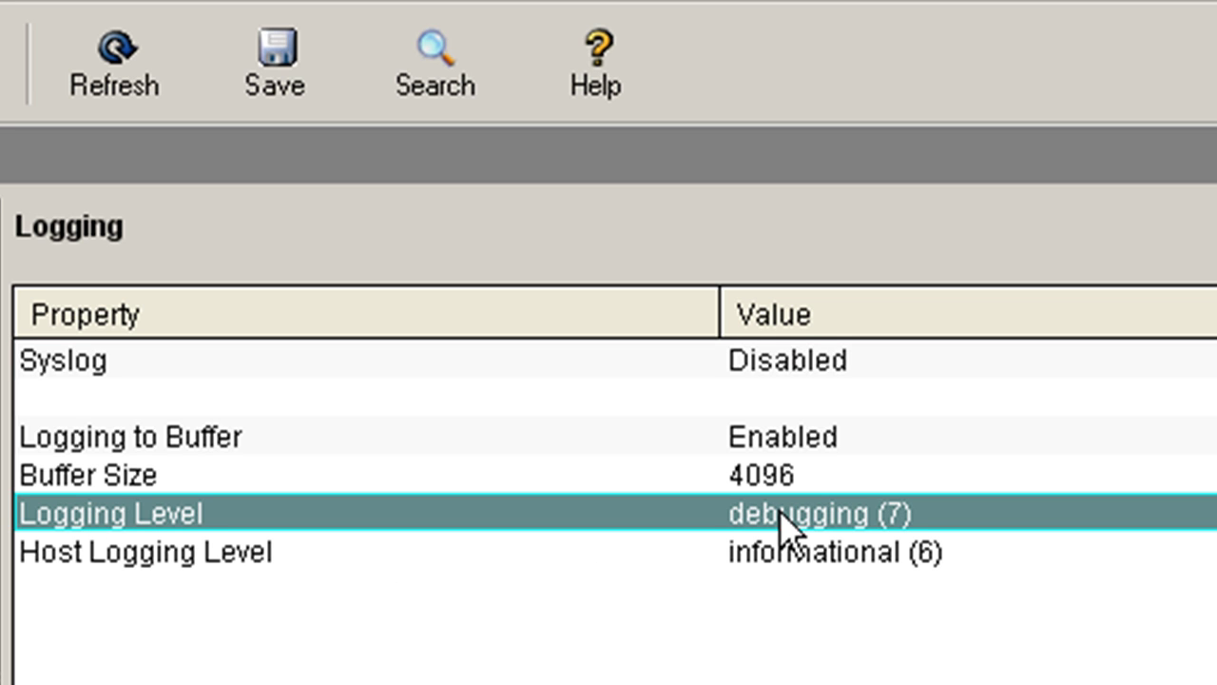
{"action": "left_click", "coordinate": [813, 571]}
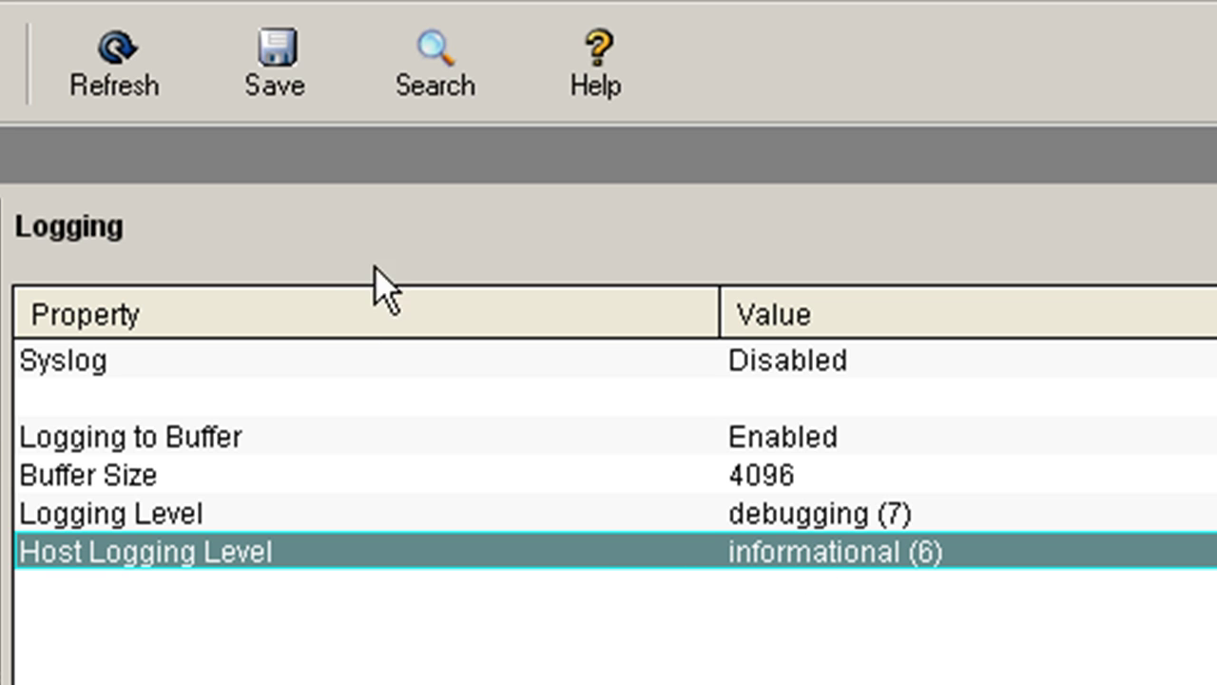
{"action": "left_click", "coordinate": [797, 380]}
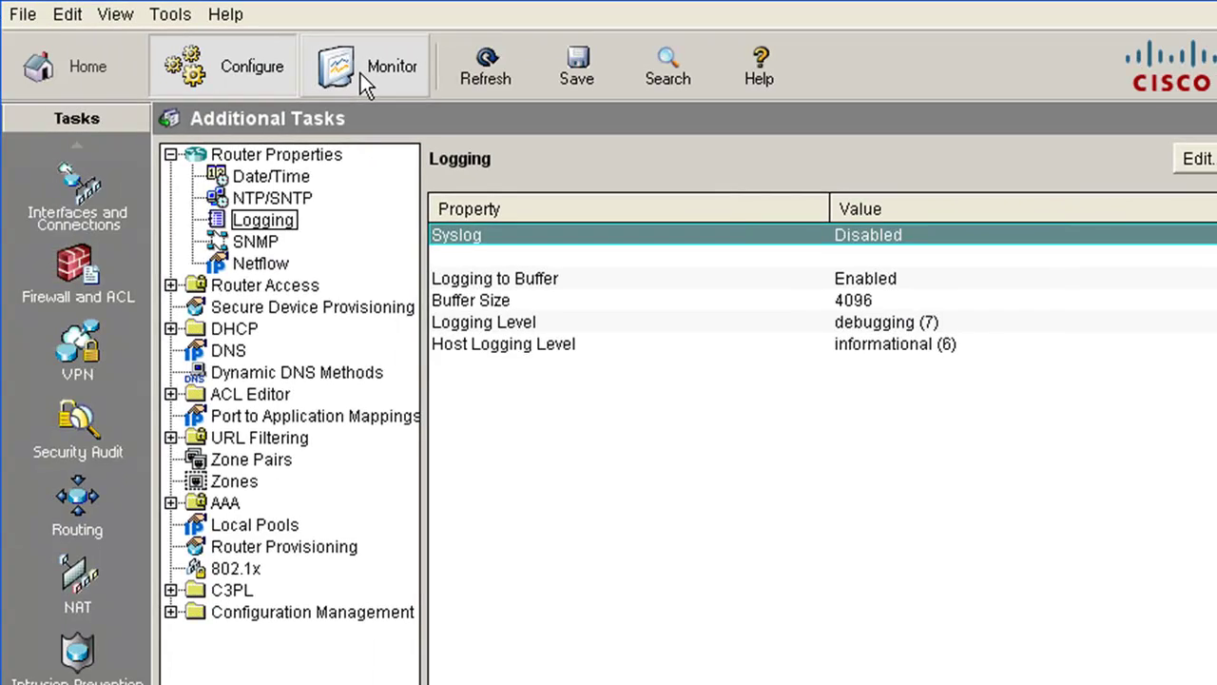
- Open the Syslog view in the Logging monitor, show messages of all logging levels, and update the log
{"action": "left_click", "coordinate": [361, 74]}
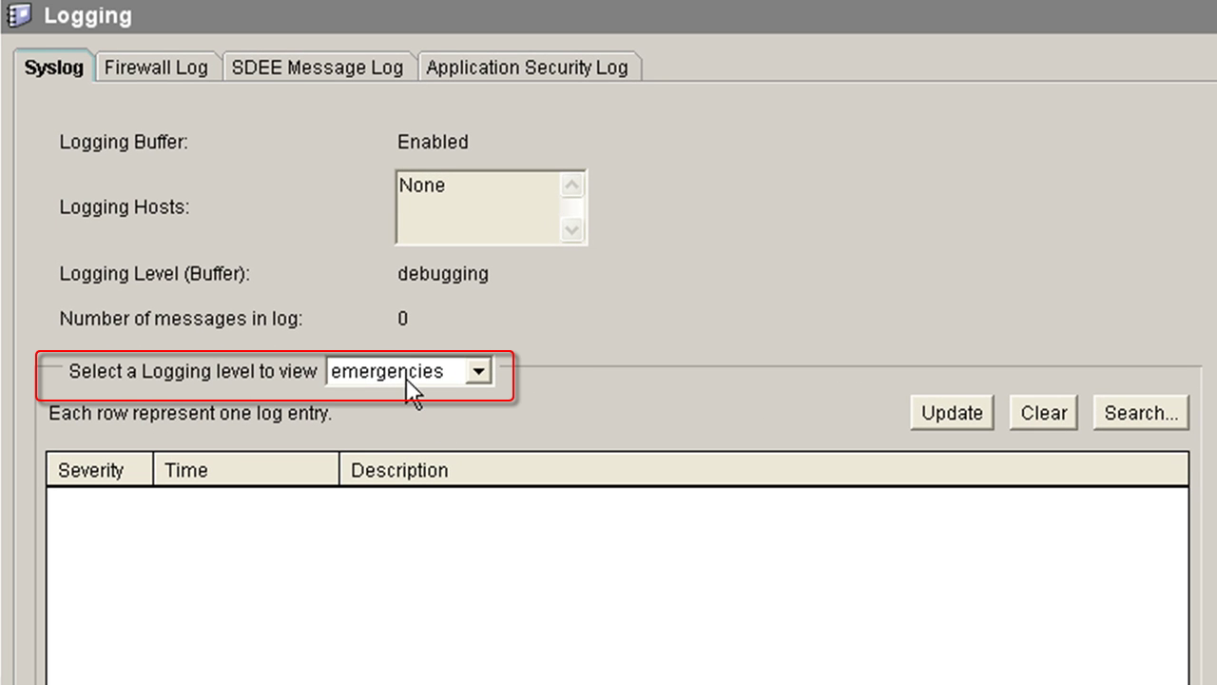
{"action": "left_click", "coordinate": [478, 374]}
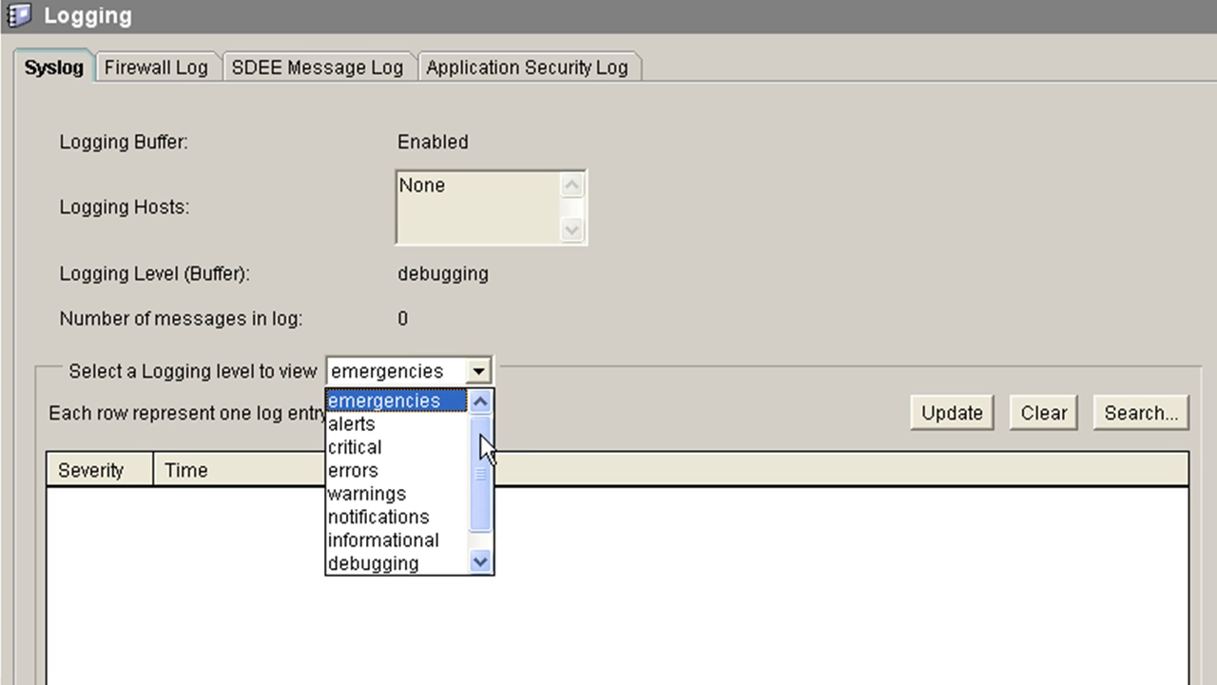
{"action": "scroll", "coordinate": [482, 429], "scroll_direction": "down", "scroll_amount": 1}
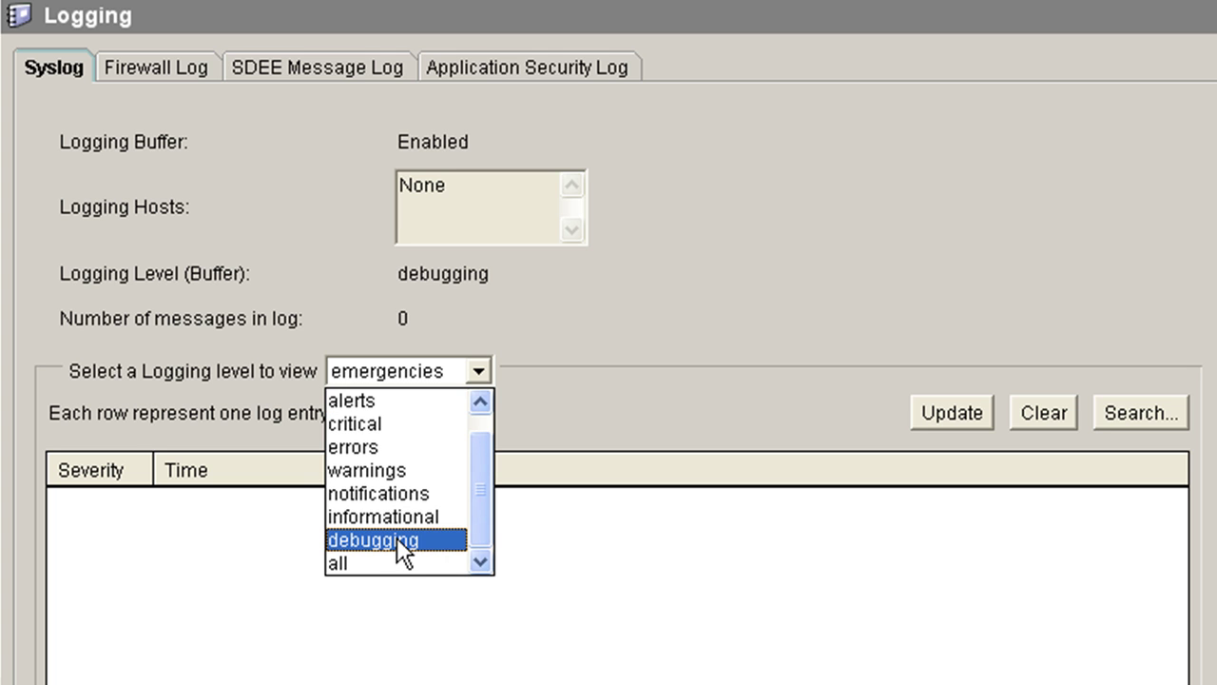
{"action": "left_click", "coordinate": [356, 562]}
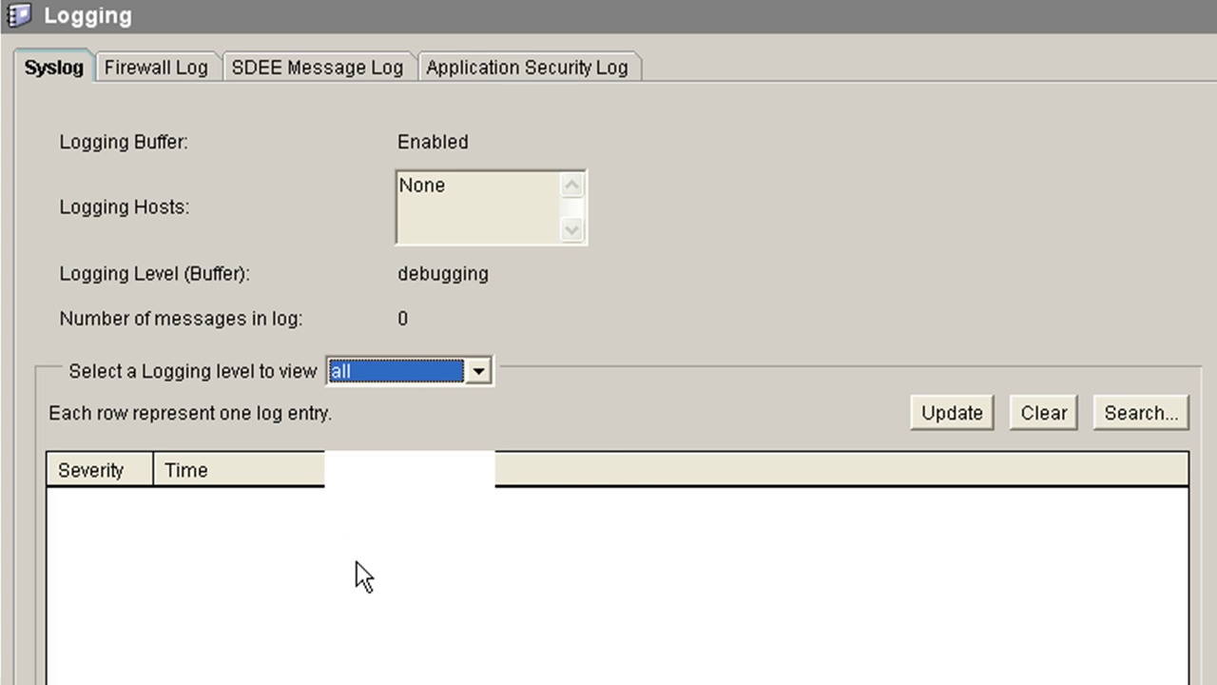
{"action": "left_click", "coordinate": [930, 414]}
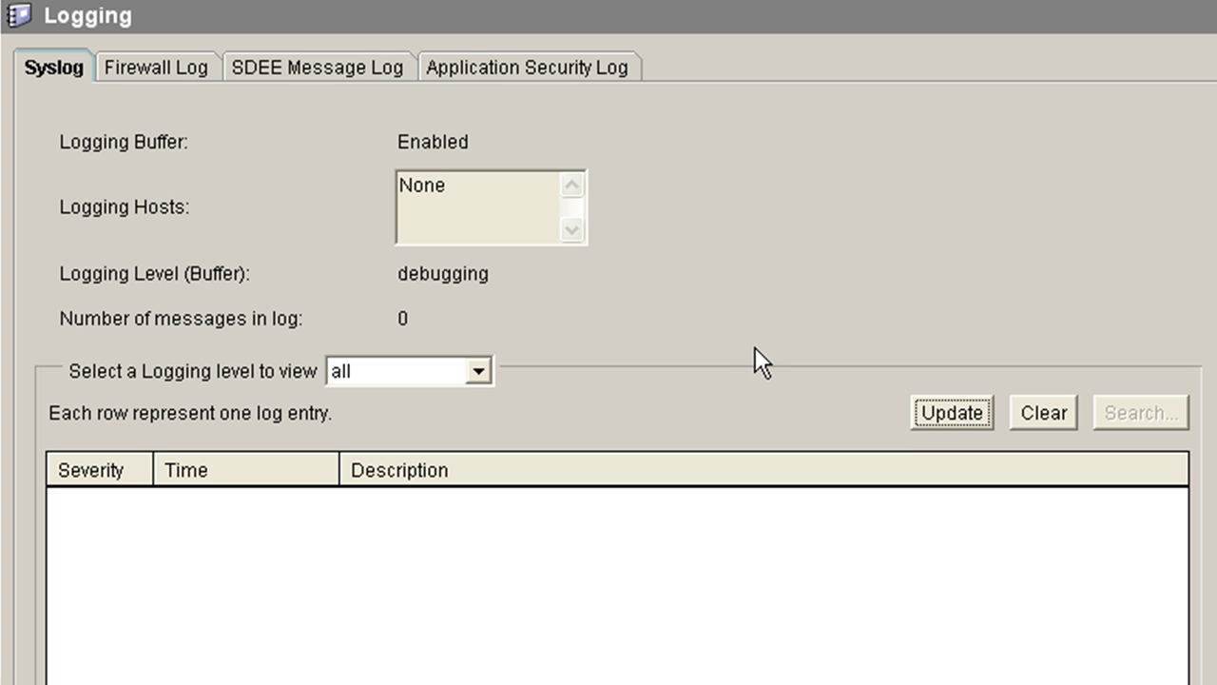